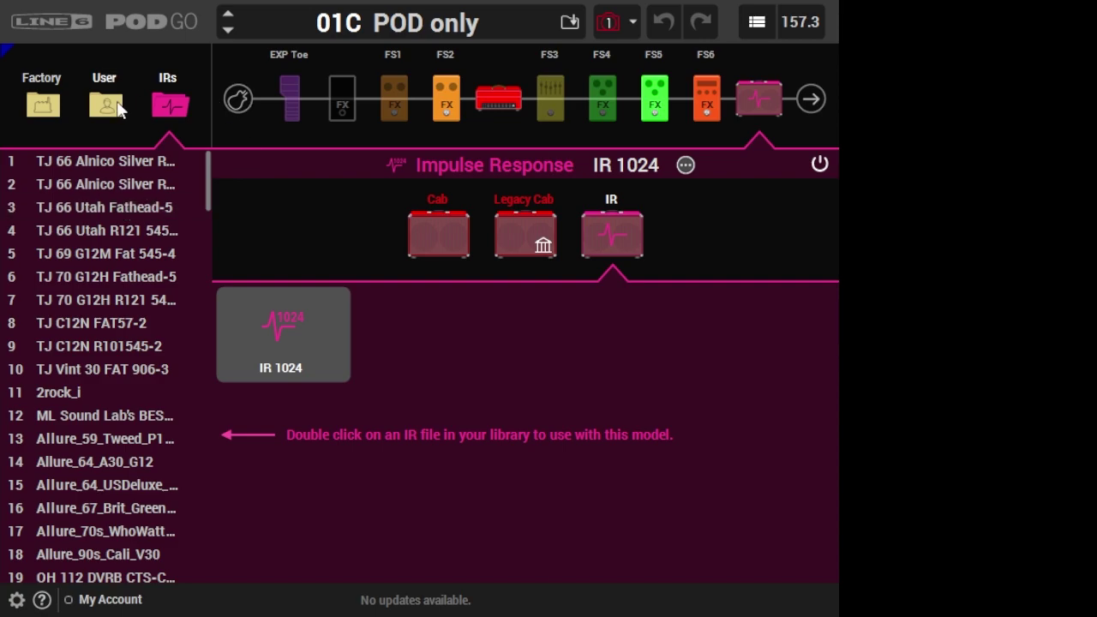
Bypass the FS5 delay and the FS2 Teemah! distortion in the 01C POD only preset.
left_click(439, 99)
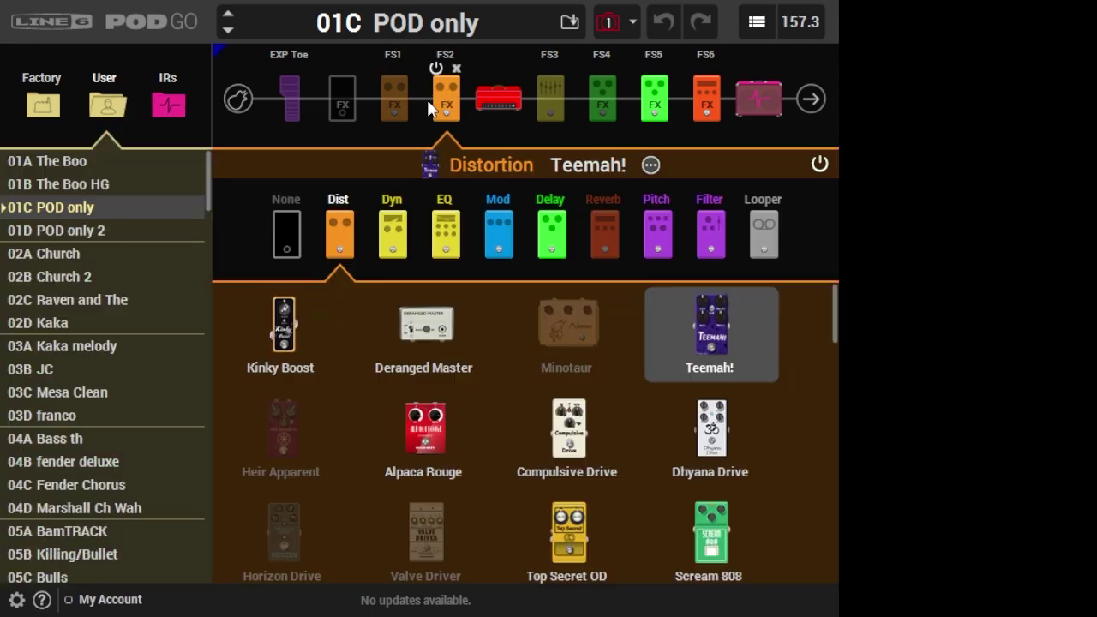
left_click(754, 109)
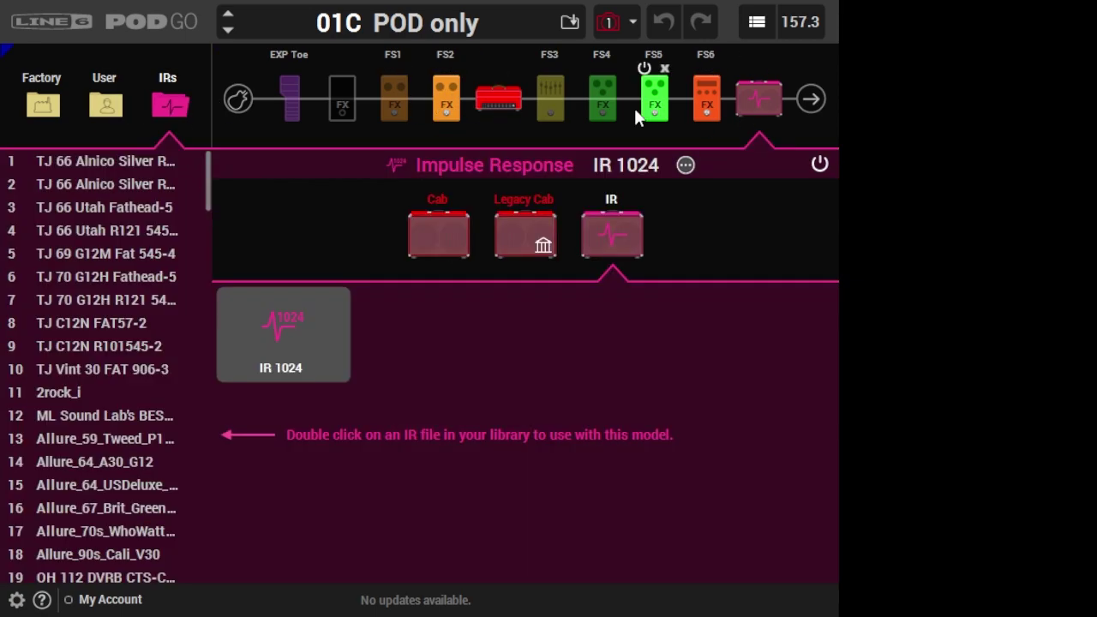
left_click(498, 111)
left_click(436, 115)
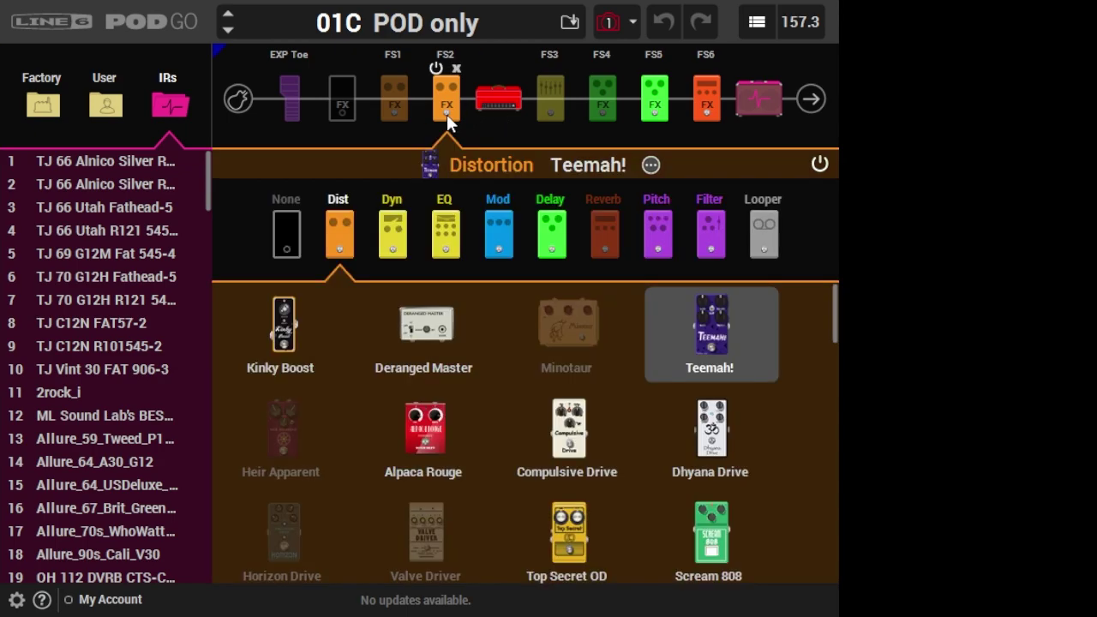
left_click(649, 69)
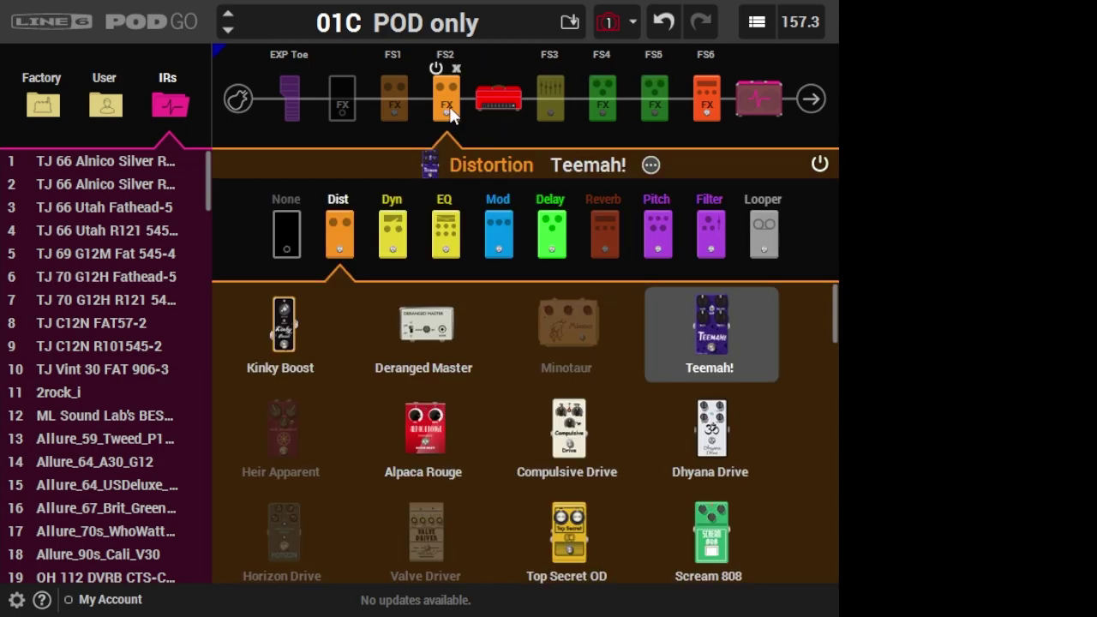
left_click(498, 99)
left_click(436, 68)
mouse_move(412, 88)
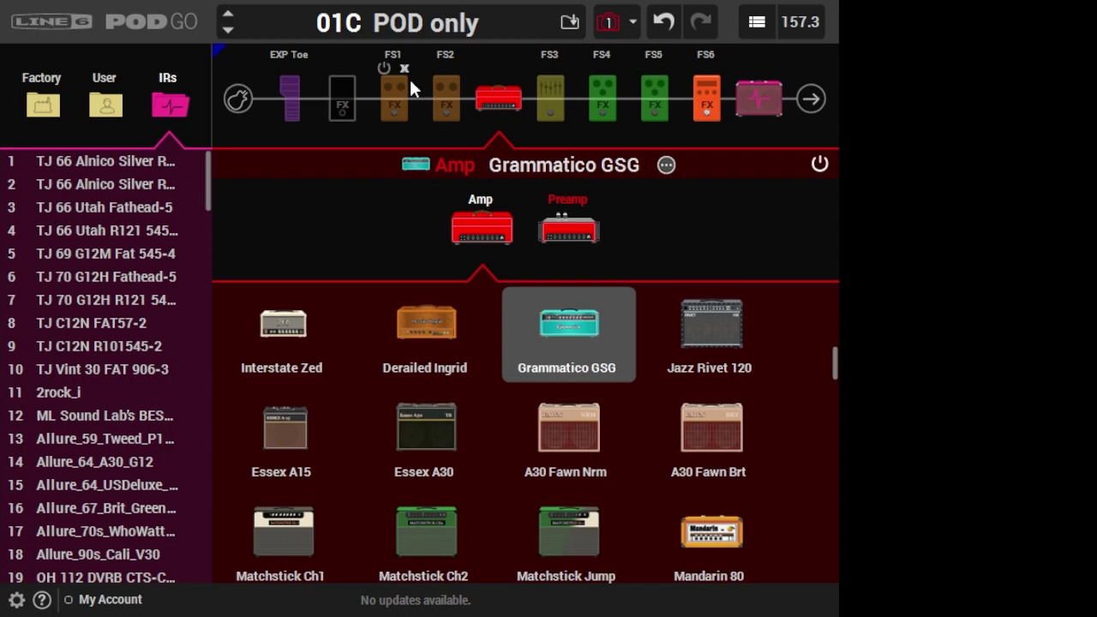
Turn the FS2 Teemah! distortion back on and bypass the FS6 reverb.
left_click(499, 97)
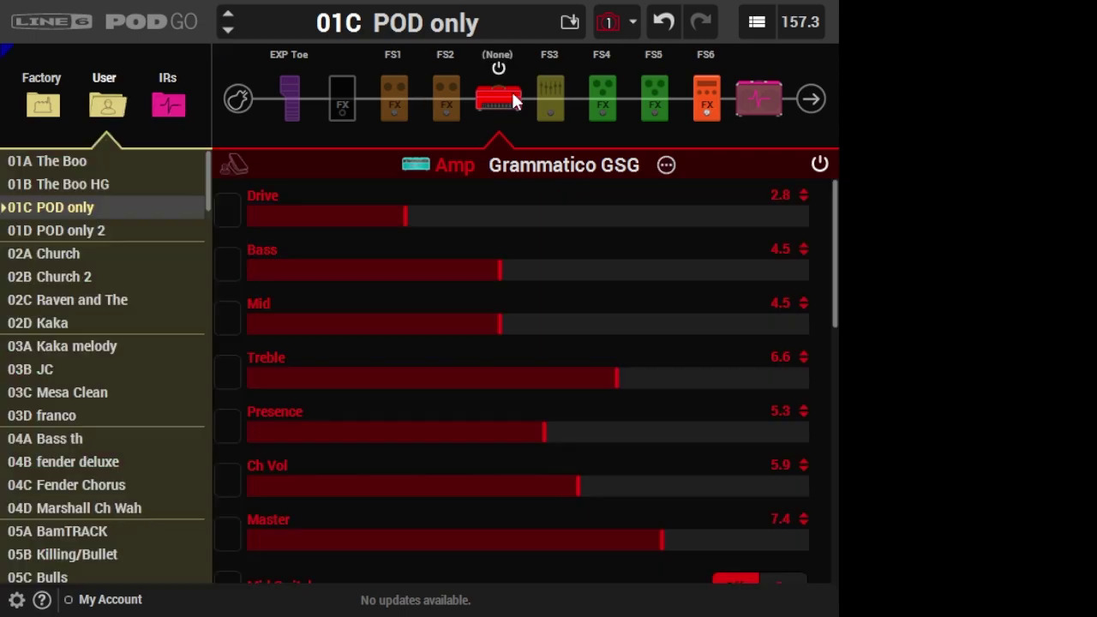
left_click(439, 88)
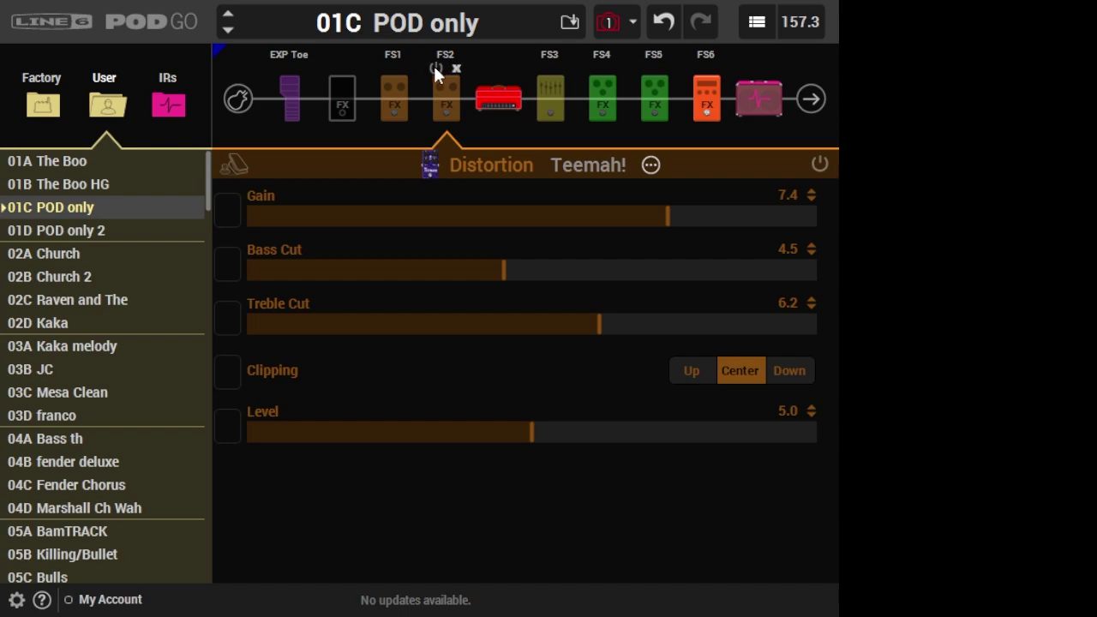
left_click(435, 69)
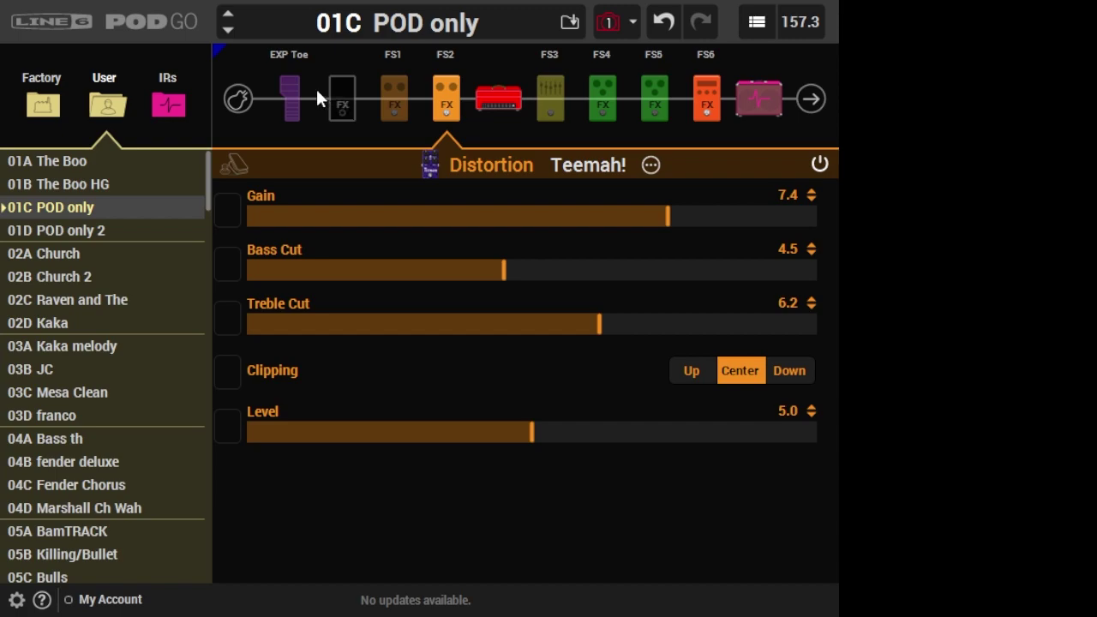
left_click(701, 64)
left_click(697, 67)
Turn on the FS1 Minotaur distortion so that it stacks with the FS2 Teemah!
left_click(441, 94)
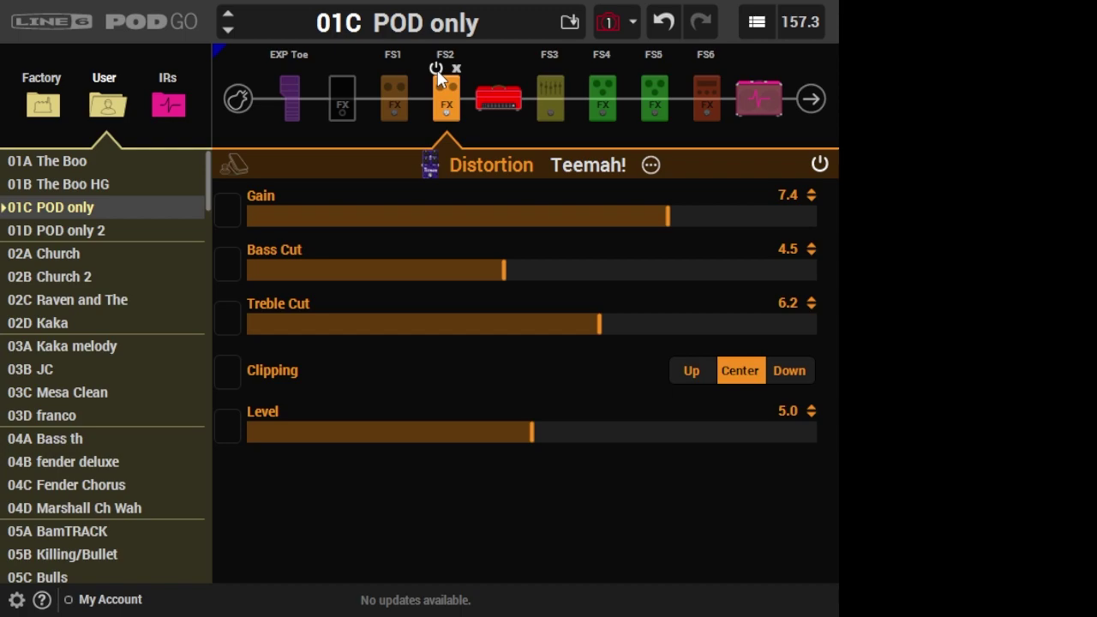
left_click(383, 90)
left_click(385, 69)
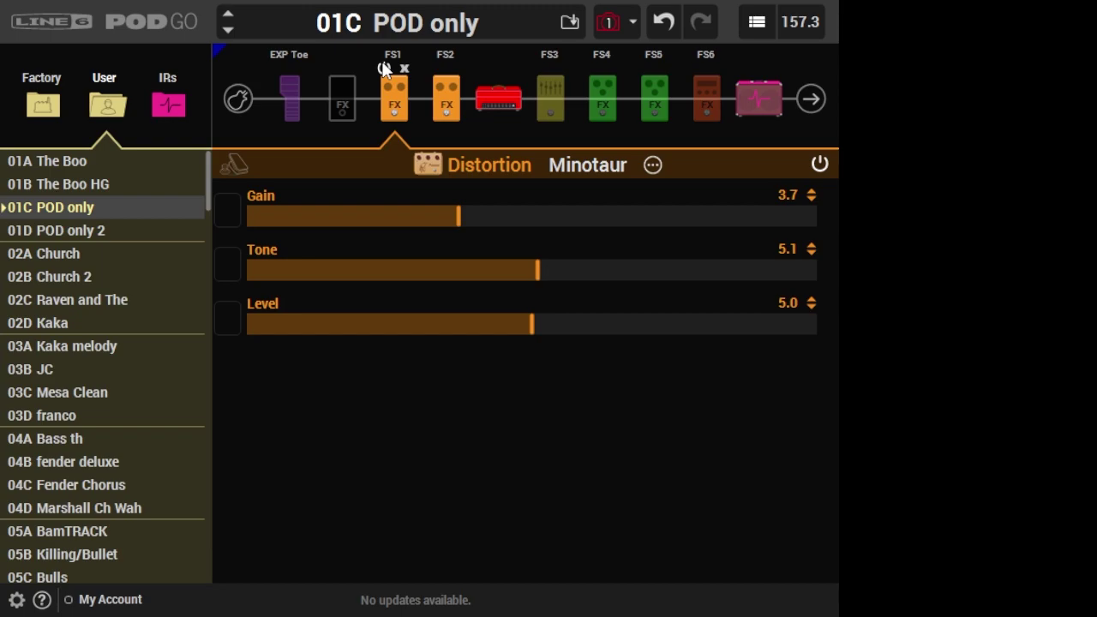
Load the user preset 01A The Boo and turn on its FS3 Bighorn Fuzz distortion.
left_click(86, 168)
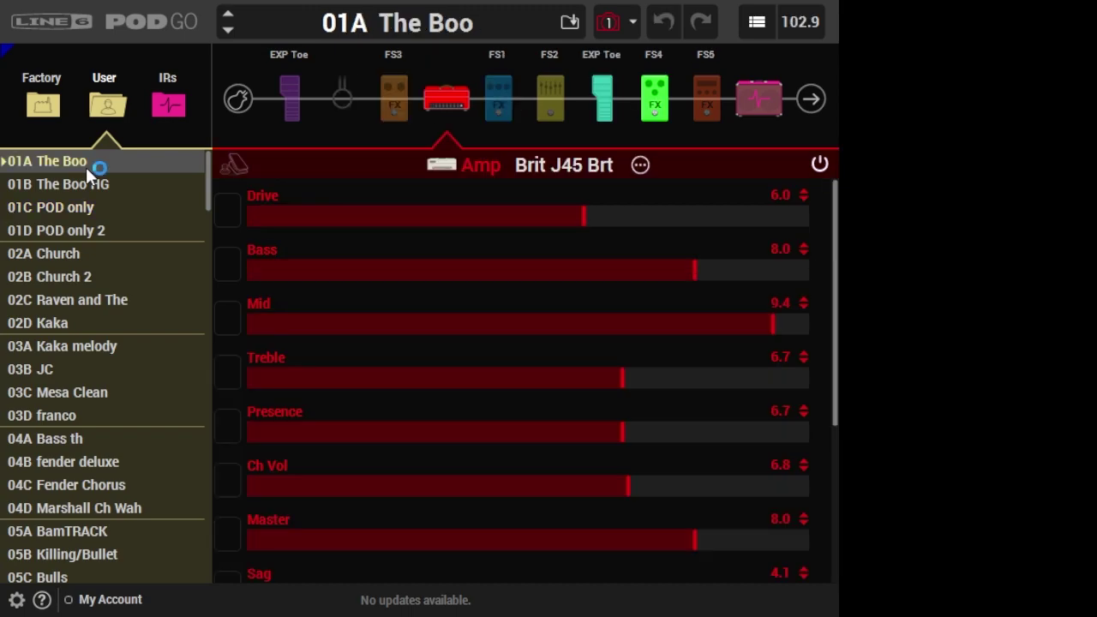
left_click(398, 86)
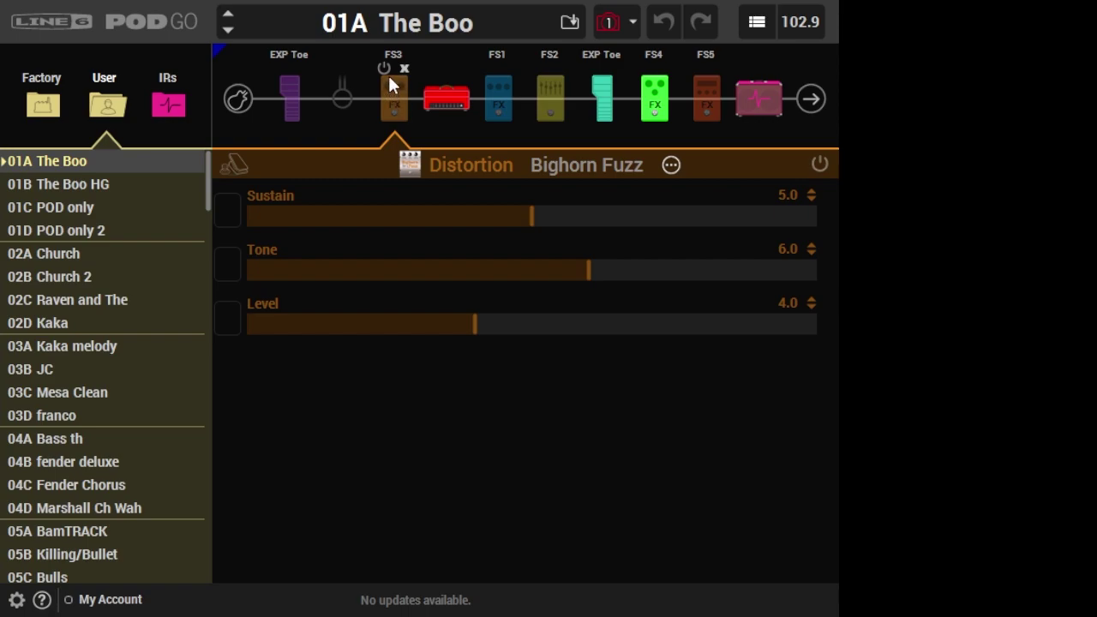
left_click(385, 69)
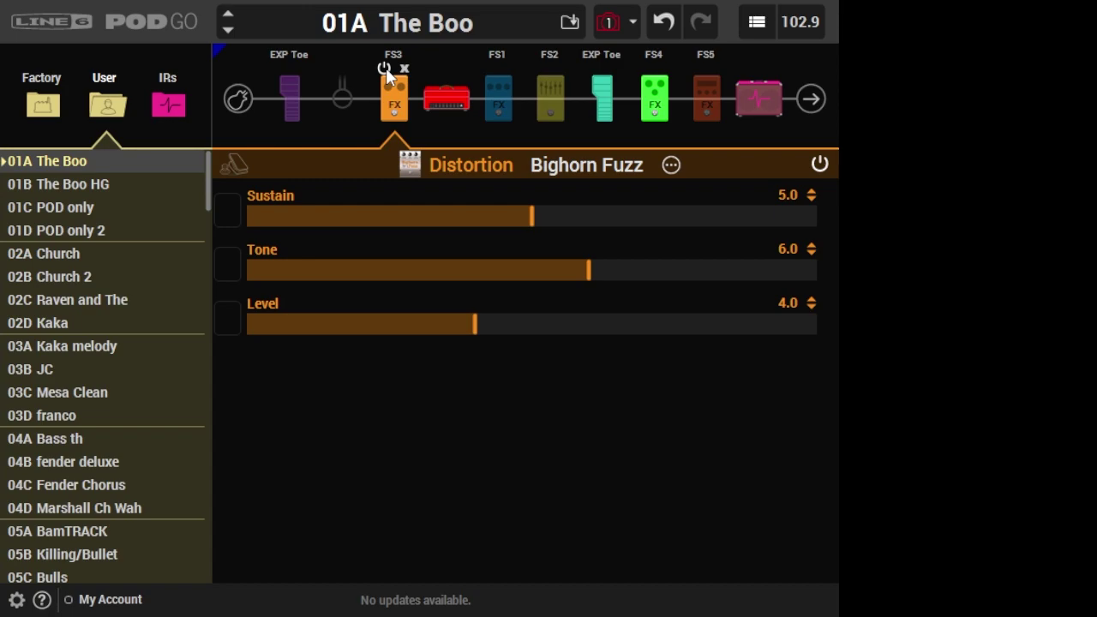
Replace the Bighorn Fuzz in the FS3 block with Dark Dove Fuzz and show its parameters.
left_click(671, 164)
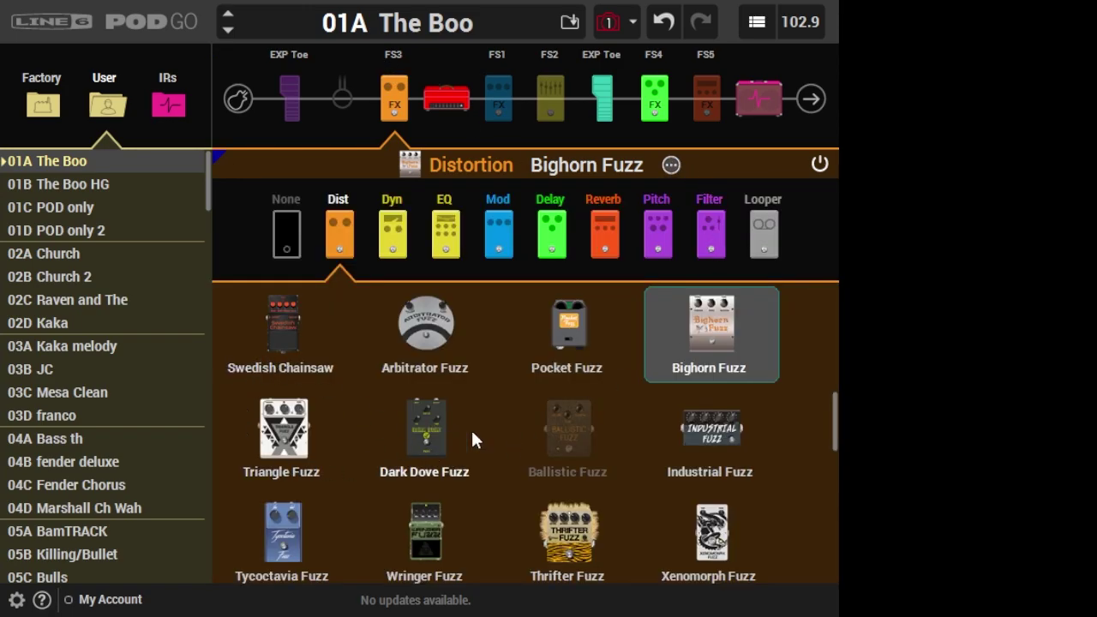
left_click(426, 439)
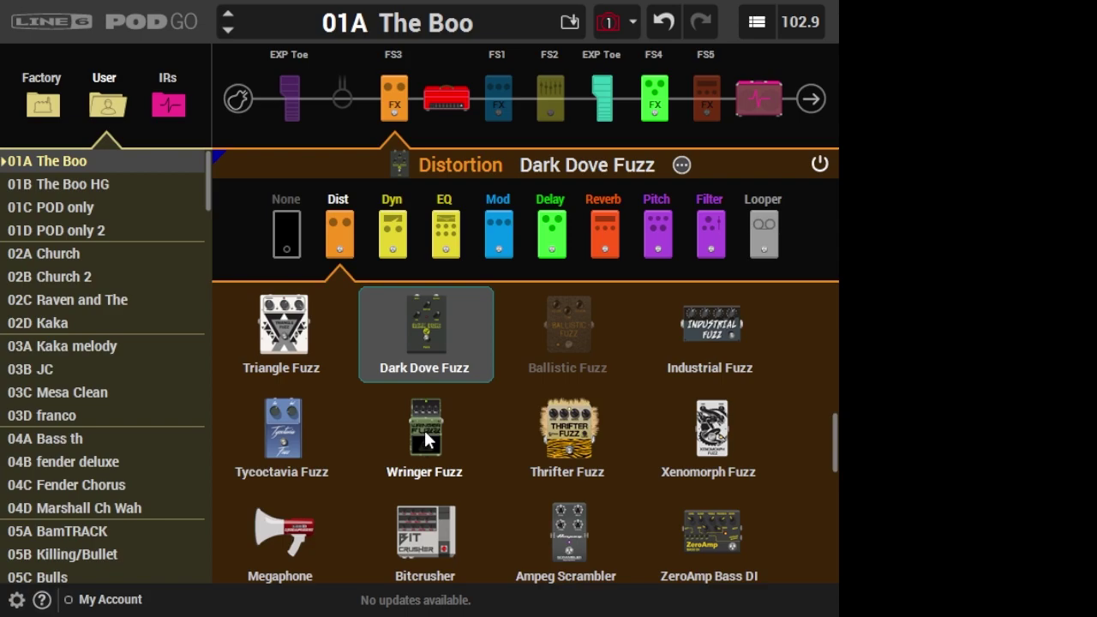
left_click(428, 330)
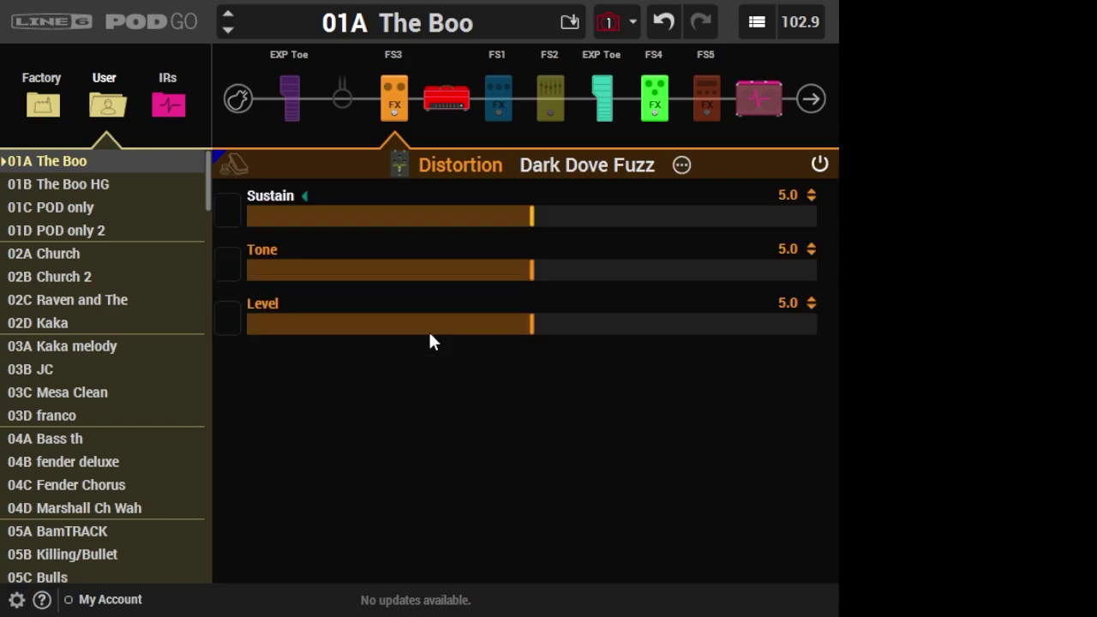
Browse the distortion models and switch the FS3 block to Teemah!
left_click(654, 167)
scroll(523, 420, "down", 3)
scroll(527, 436, "up", 3)
scroll(527, 437, "up", 8)
scroll(527, 437, "down", 2)
scroll(527, 437, "up", 3)
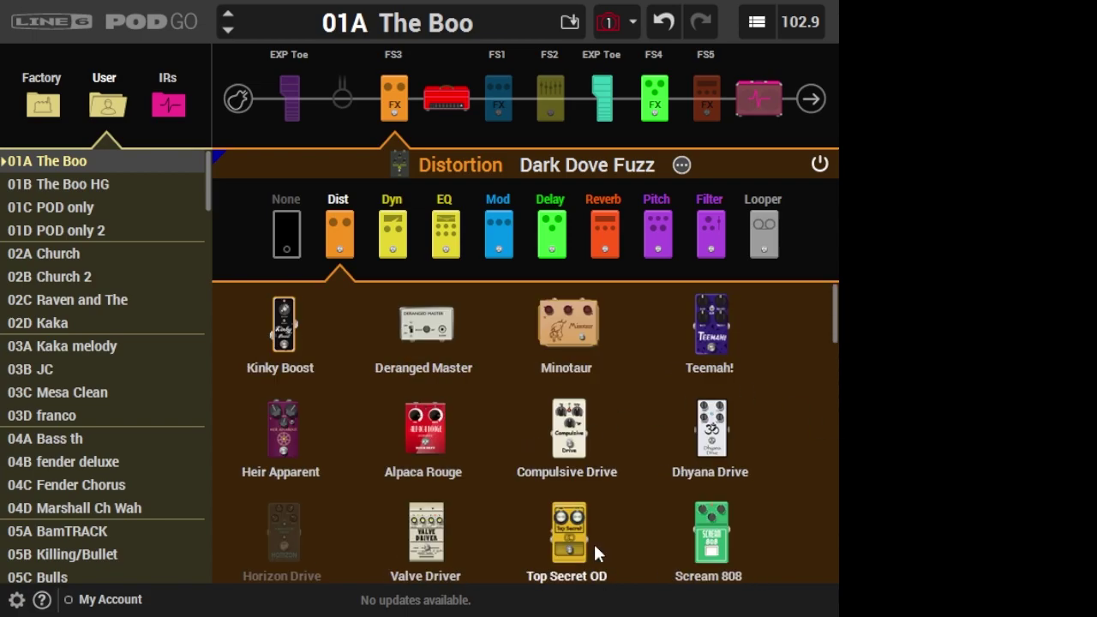
scroll(601, 523, "down", 8)
scroll(600, 519, "up", 8)
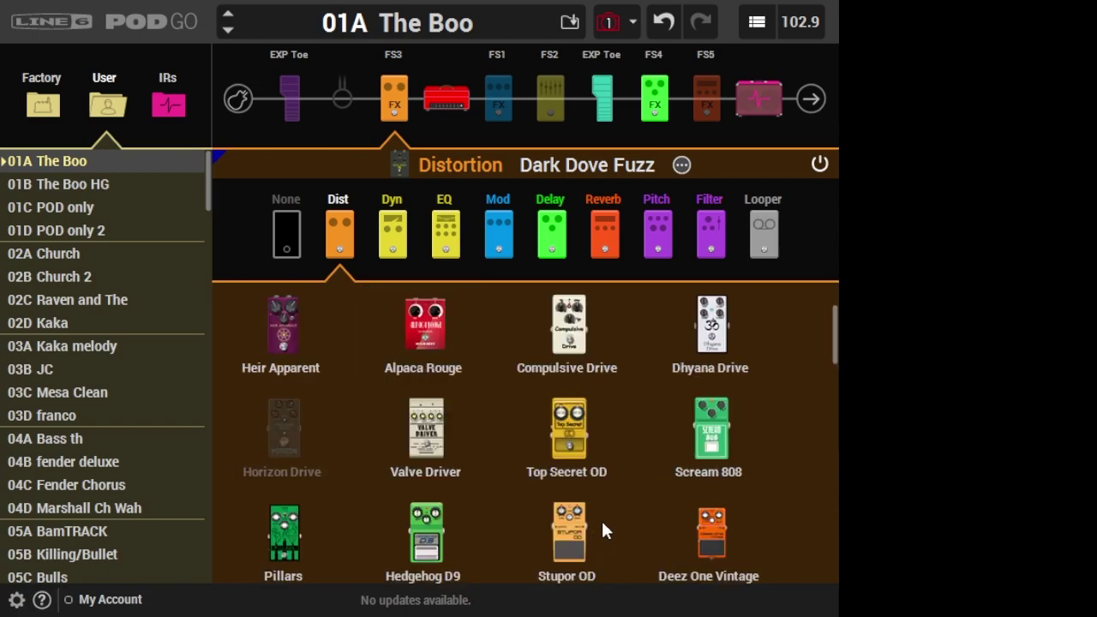
left_click(714, 342)
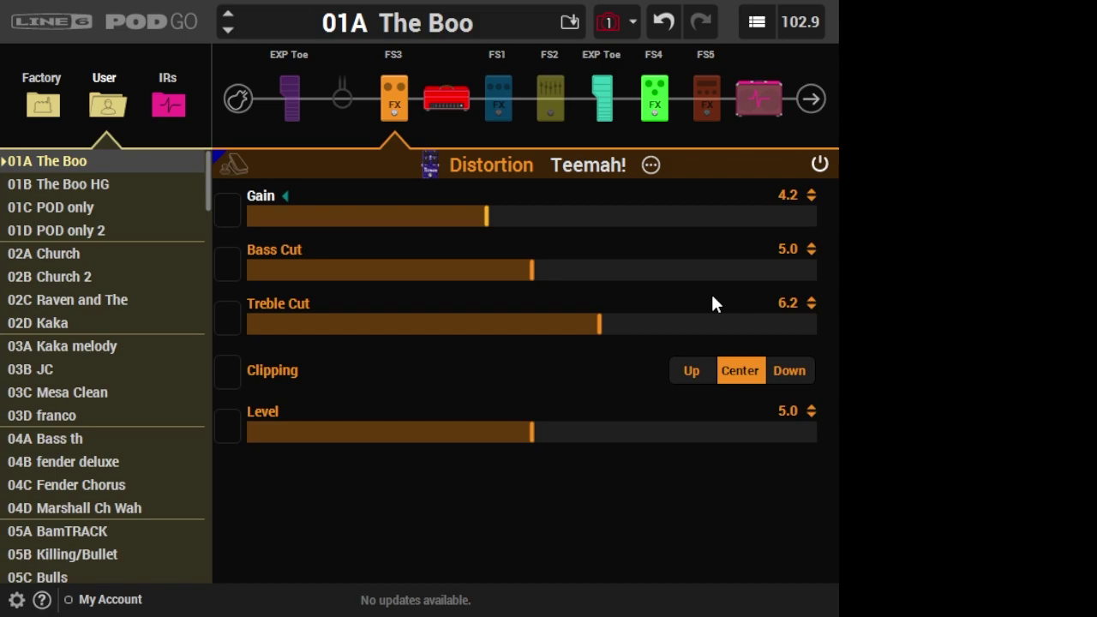
Switch the FS3 block to the Ratatouille Dist model and show its parameters.
left_click(649, 167)
scroll(499, 432, "down", 2)
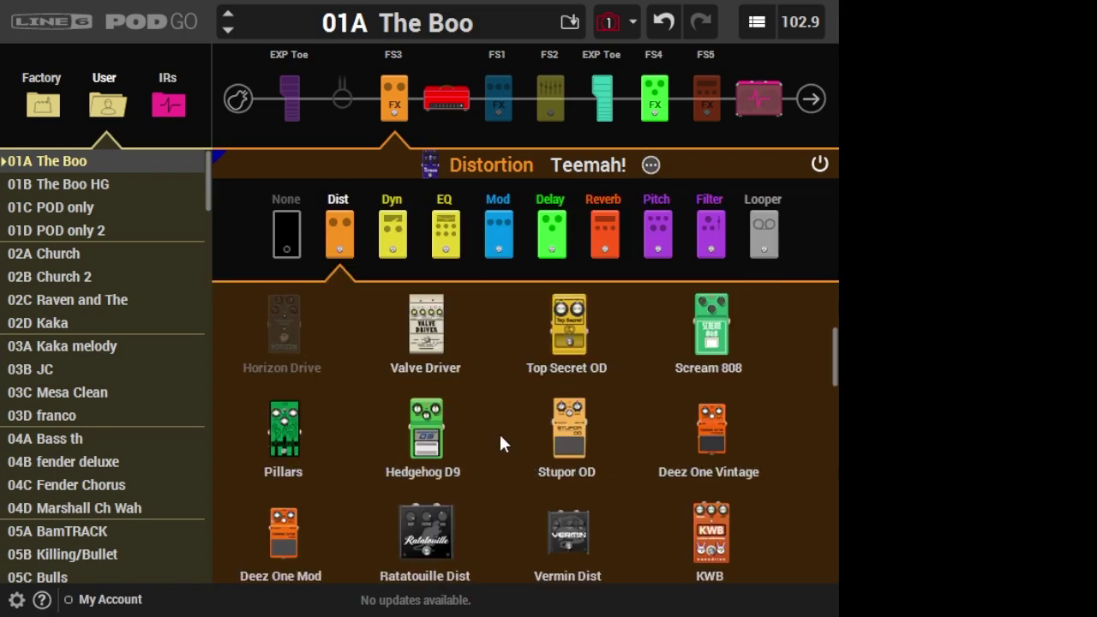
left_click(427, 533)
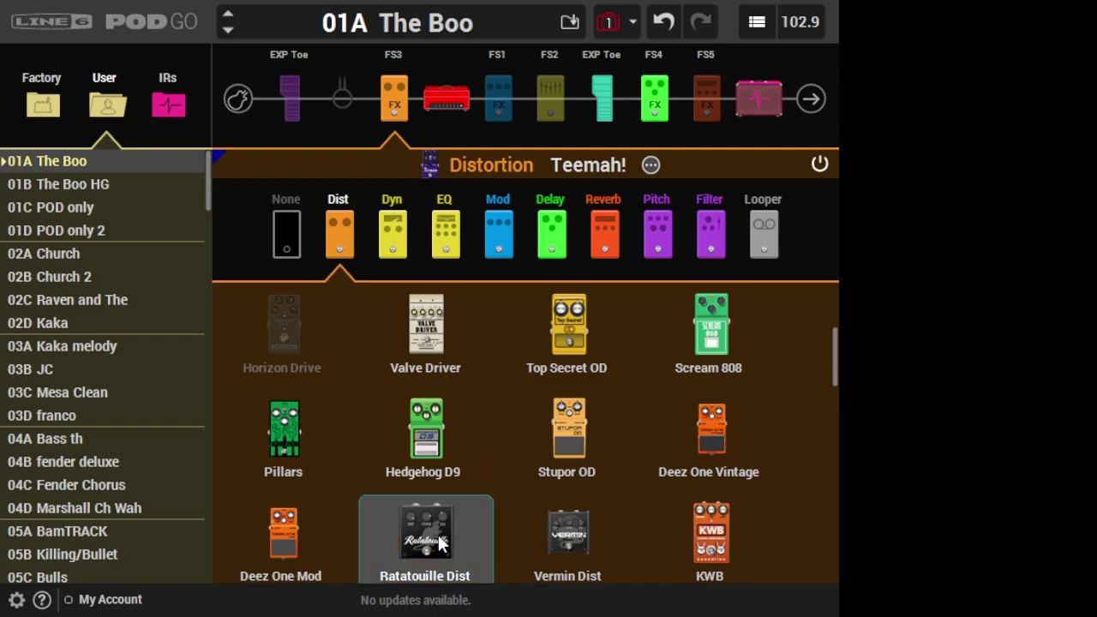
scroll(501, 489, "down", 2)
left_click(424, 334)
Set the Ratatouille Dist's Gain to 7.8, Filter to 6.9 and Level to 6.7.
left_click_drag(431, 267, 588, 269)
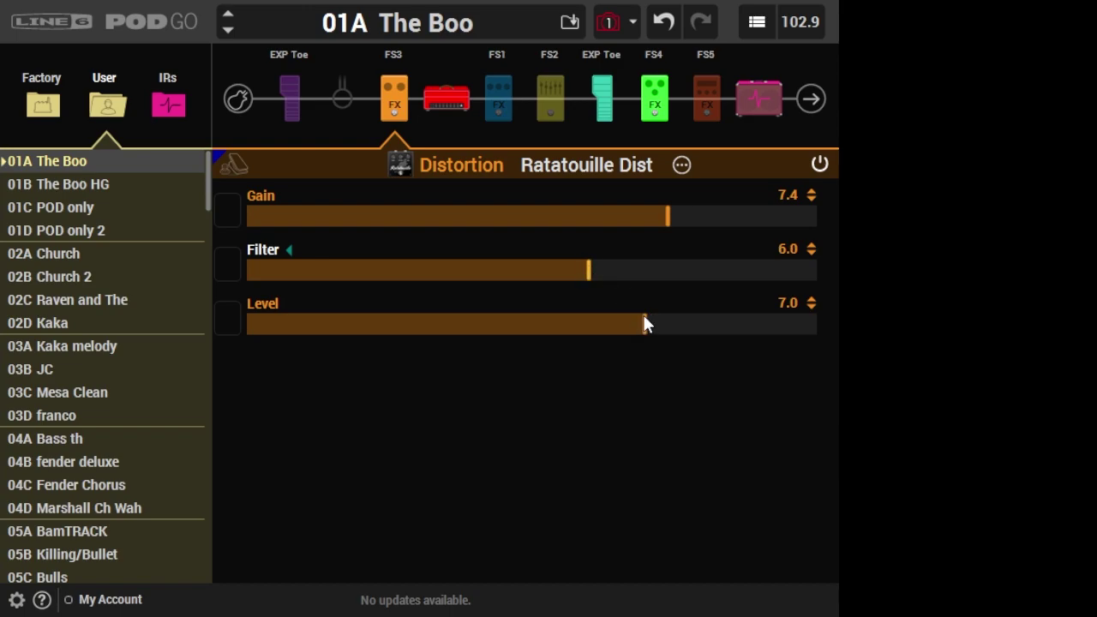
mouse_move(618, 325)
left_mouse_down()
mouse_move(632, 324)
mouse_move(610, 325)
left_mouse_up()
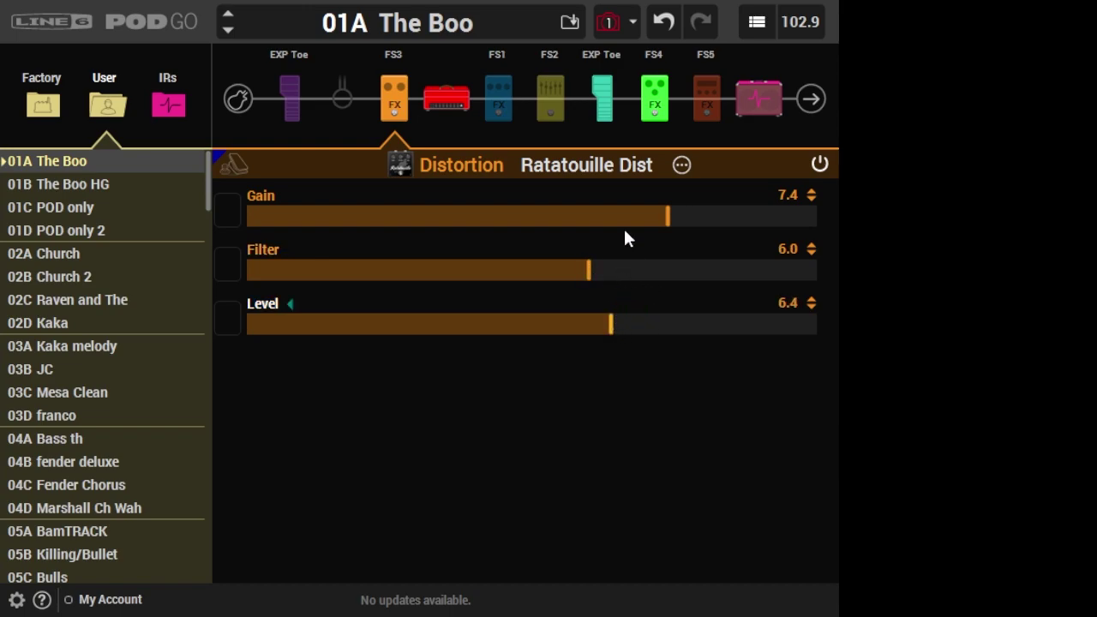
left_click_drag(657, 220, 691, 224)
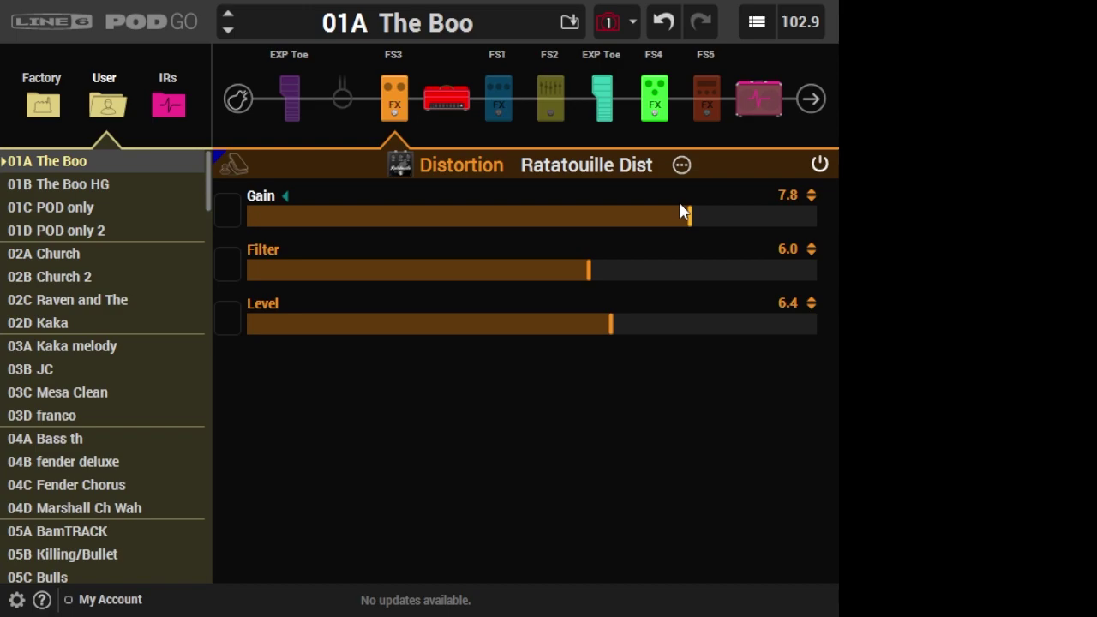
left_click_drag(617, 324, 630, 324)
left_click_drag(622, 273, 622, 276)
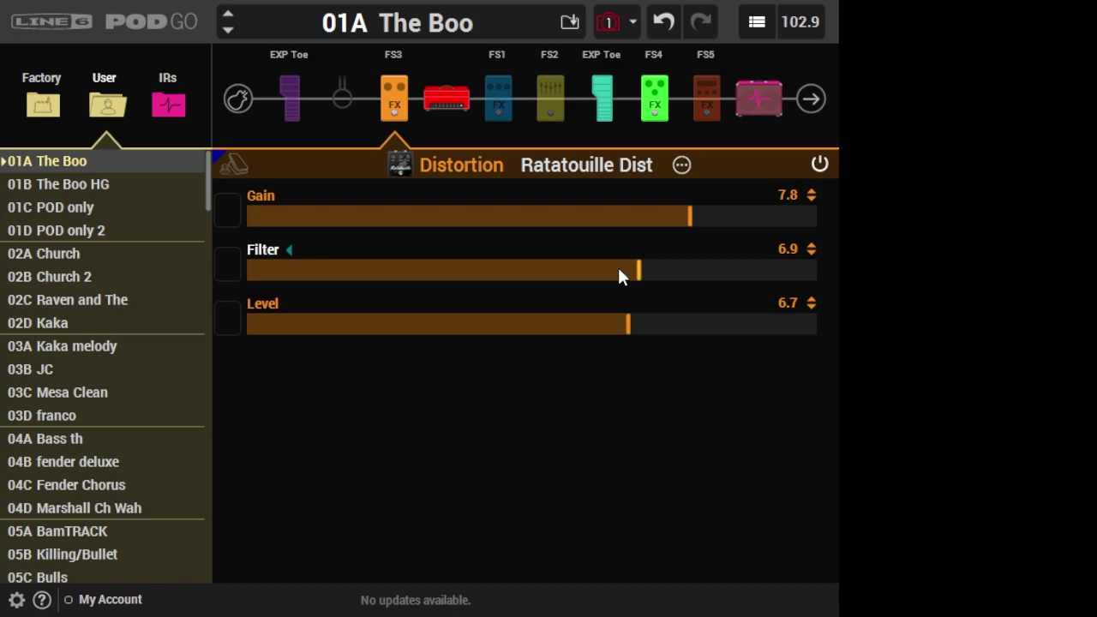
Switch the FS3 block to Deez One Vintage and set its Tone to 3.1 and Drive to 8.4.
left_click(686, 165)
scroll(715, 351, "up", 1)
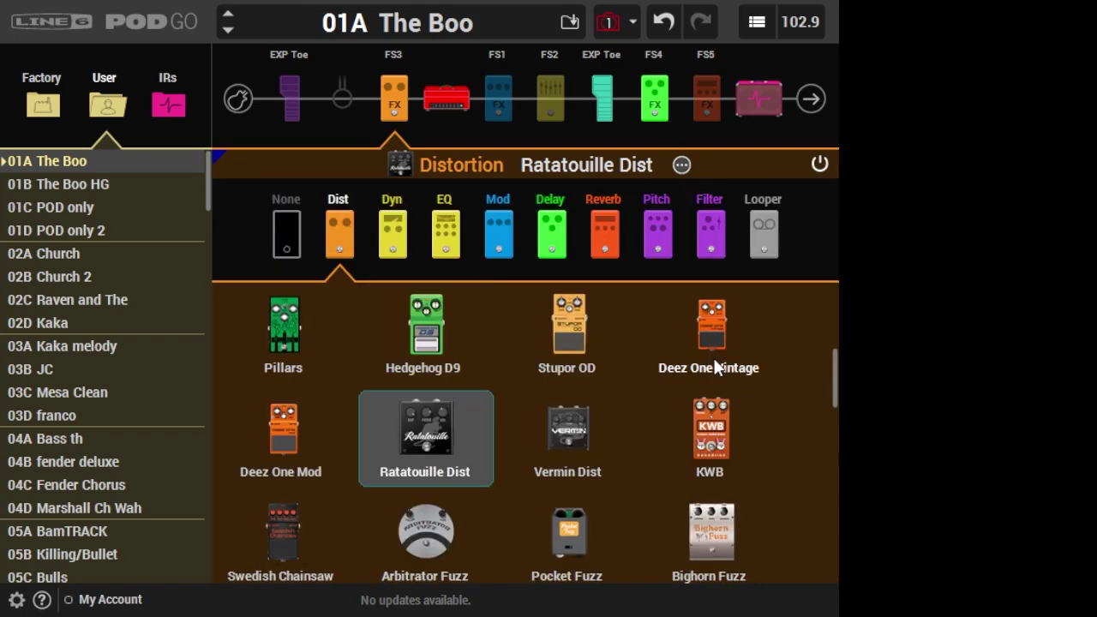
double_click(701, 341)
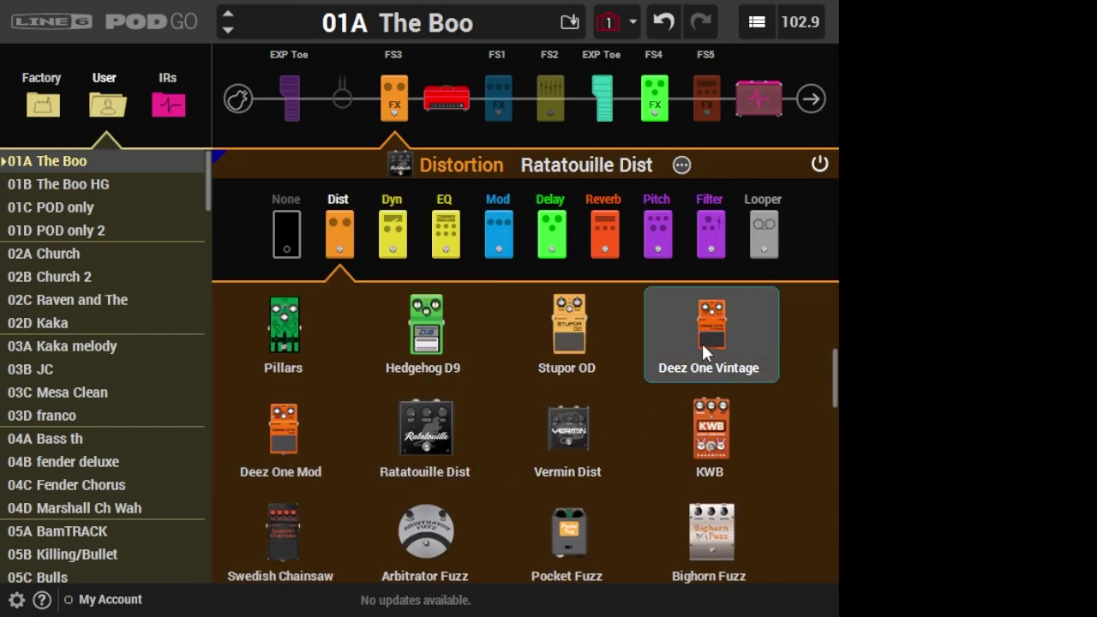
left_click_drag(528, 271, 425, 272)
left_click_drag(693, 216, 724, 219)
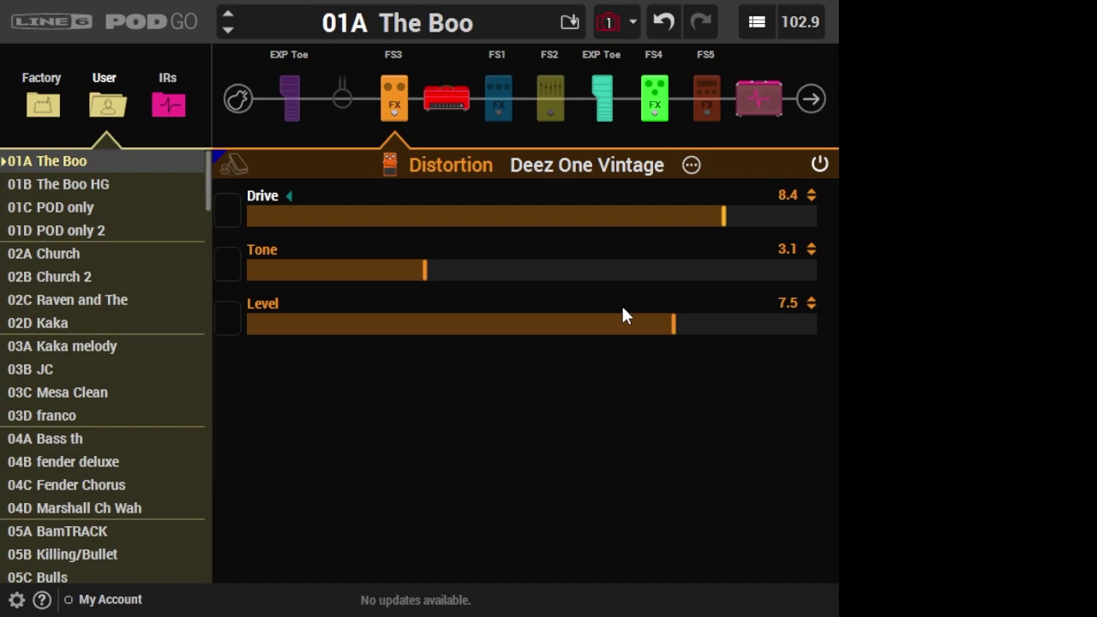
Browse the other distortion models and bypass the FS3 Deez One Vintage block.
left_click(691, 166)
scroll(490, 399, "down", 1)
scroll(492, 396, "down", 7)
scroll(493, 398, "up", 9)
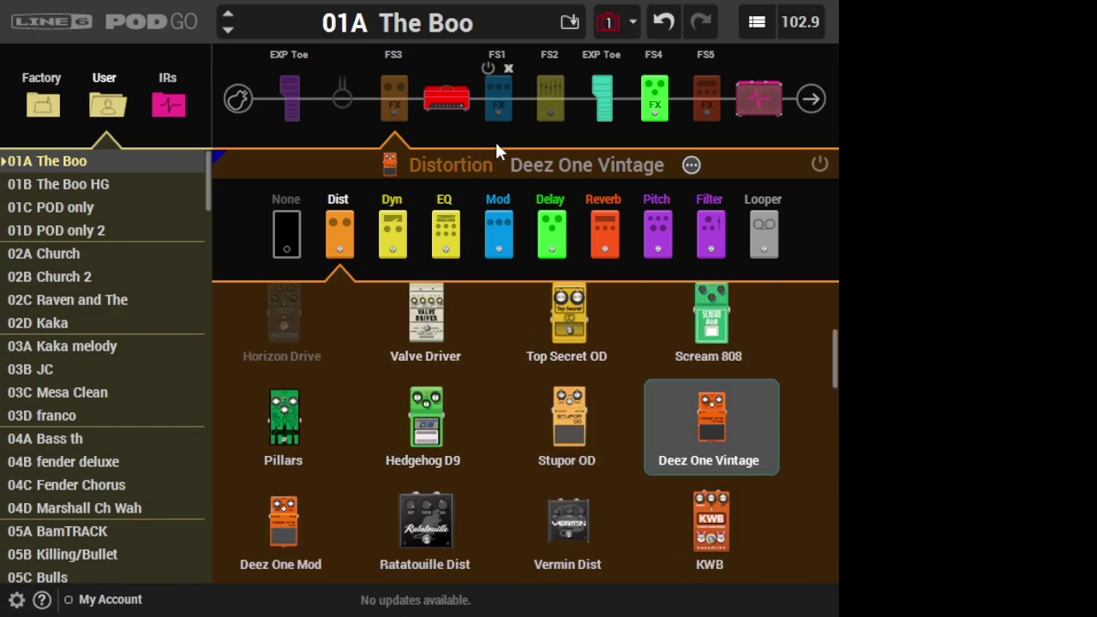
Select the FS1 Analog Chorus modulation block and turn it on.
left_click(510, 117)
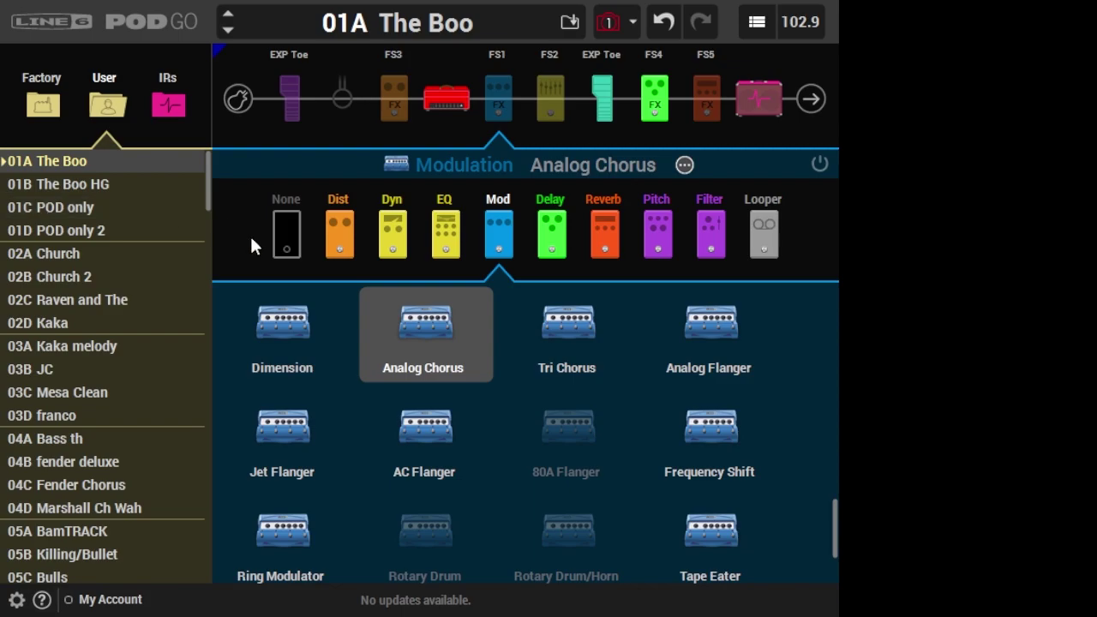
mouse_move(496, 103)
mouse_move(512, 129)
left_click(489, 66)
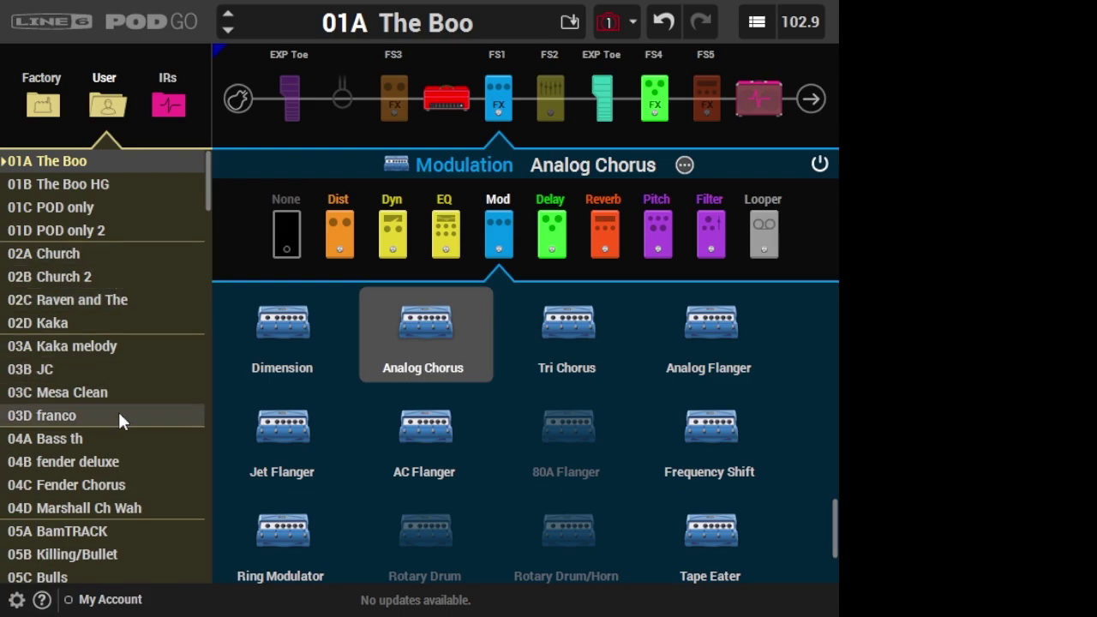
Load the user preset 02D Kaka, bypass its FS1 Simple Pitch block and show that block's parameters.
left_click(116, 322)
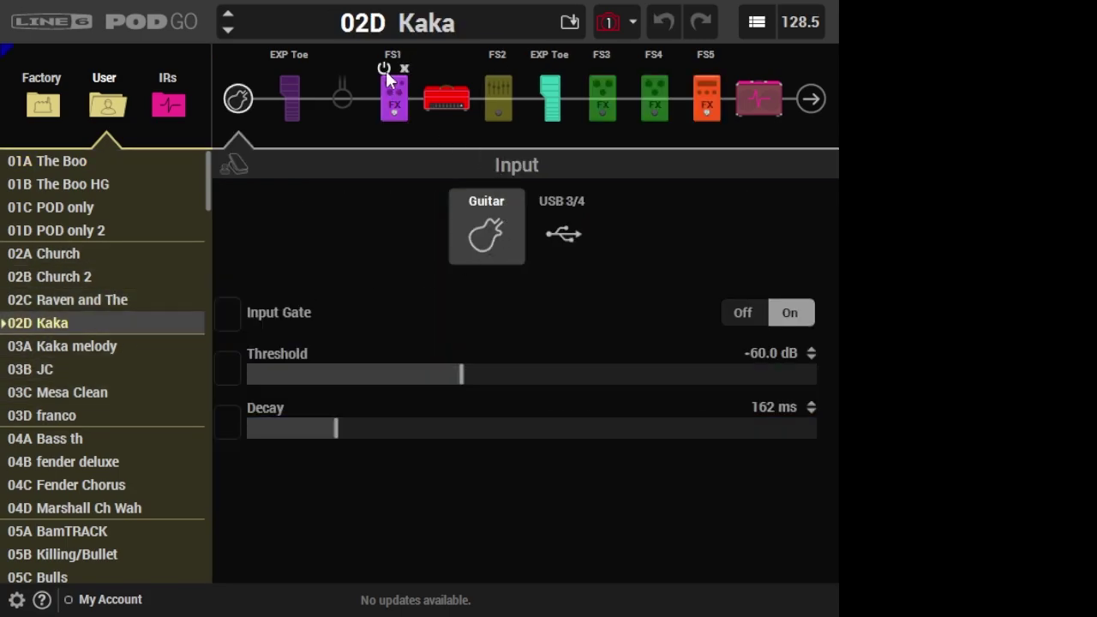
left_click(384, 68)
left_click(399, 103)
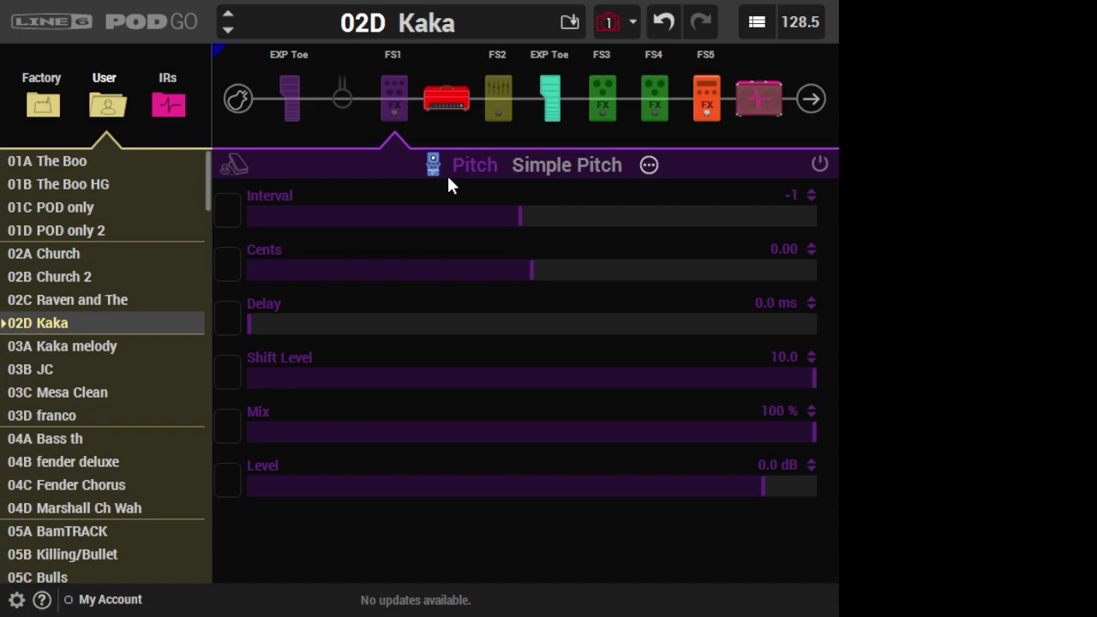
Bypass the FS1 pitch block in the 03D franco preset and show its Simple Pitch parameters.
left_click(385, 67)
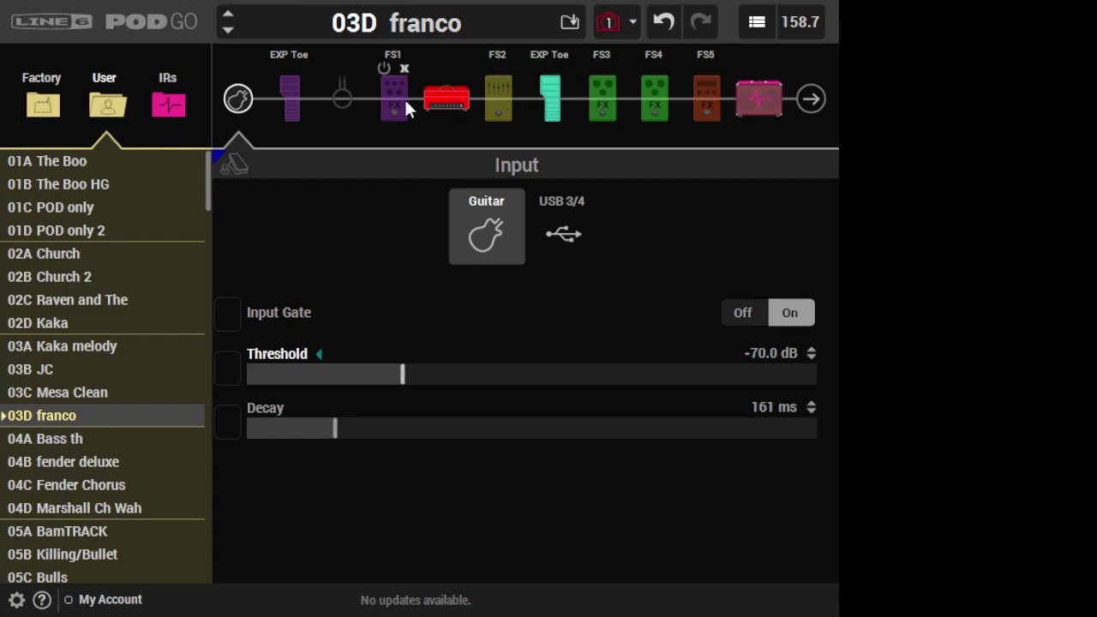
left_click(404, 97)
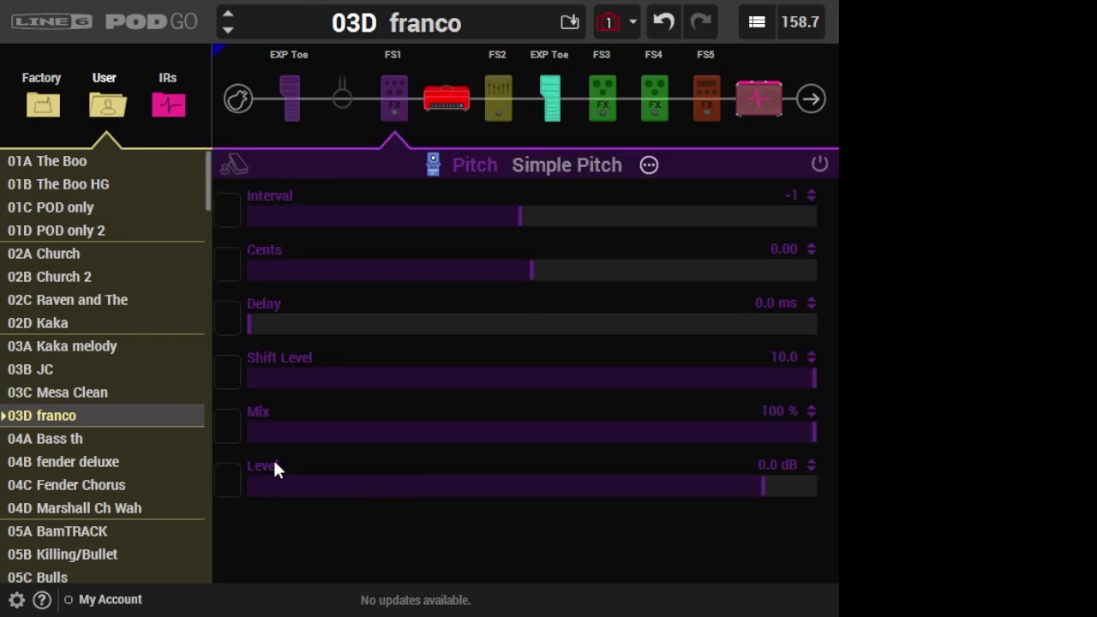
Load the user preset 02A Church and view its FS3 Digital and FS4 Crisscross delay parameters.
left_click(600, 108)
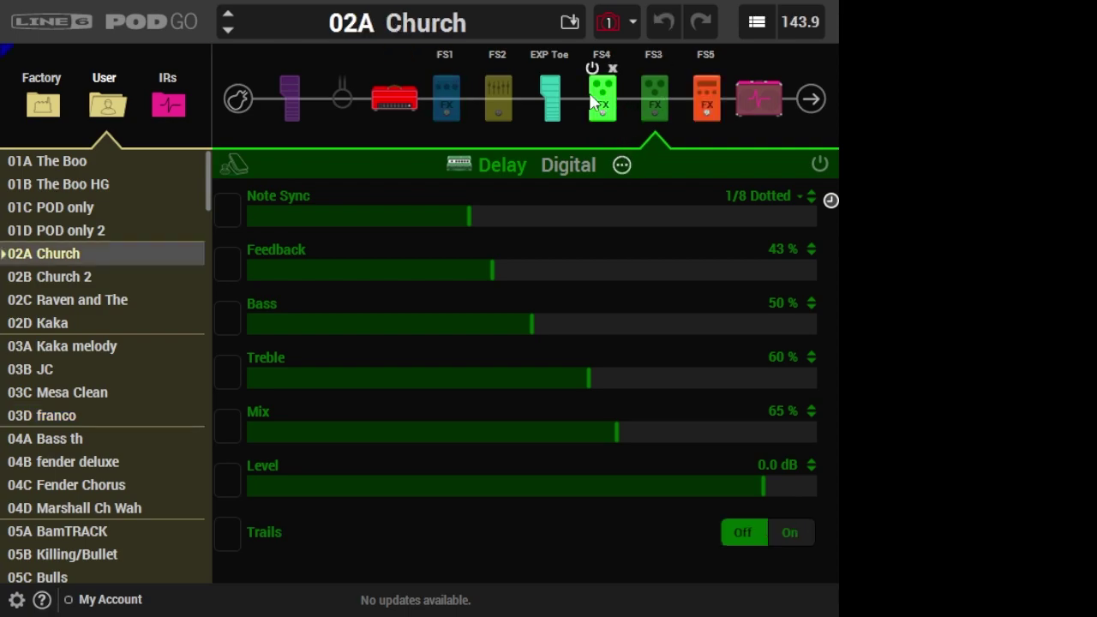
left_click(603, 101)
left_click(651, 108)
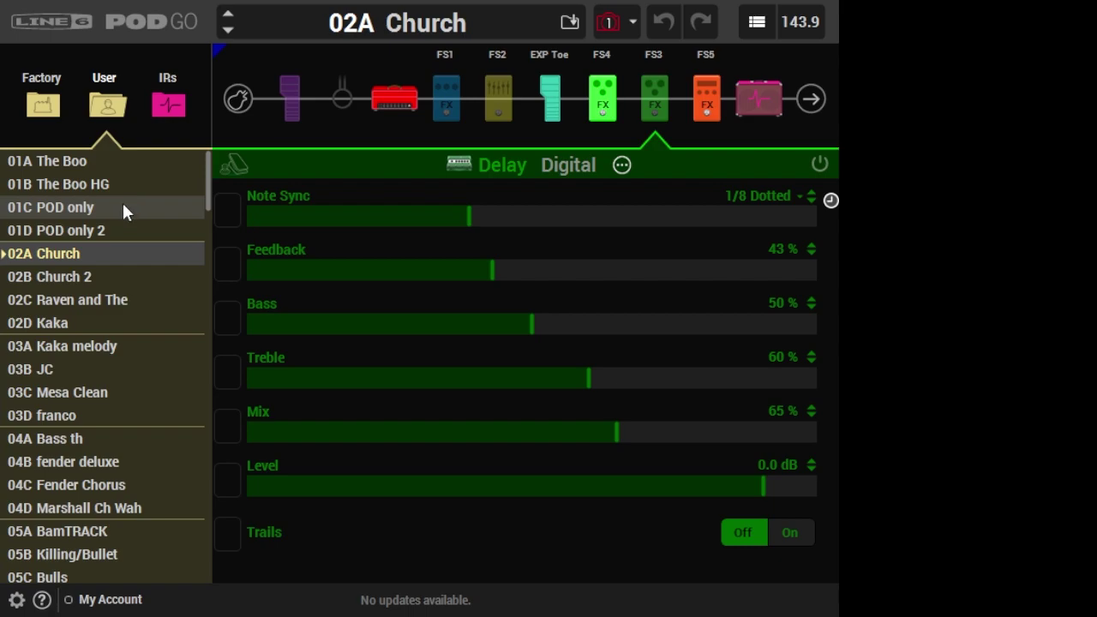
left_click(602, 99)
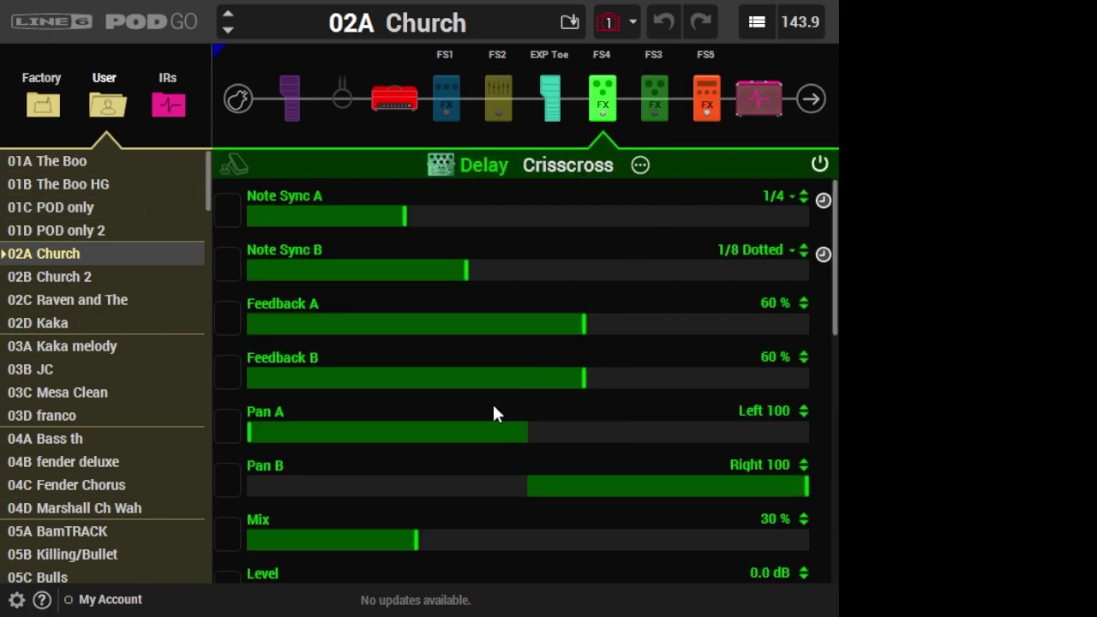
Raise the FS4 Crisscross delay's Mix past 34% and bypass the block.
left_click(439, 541)
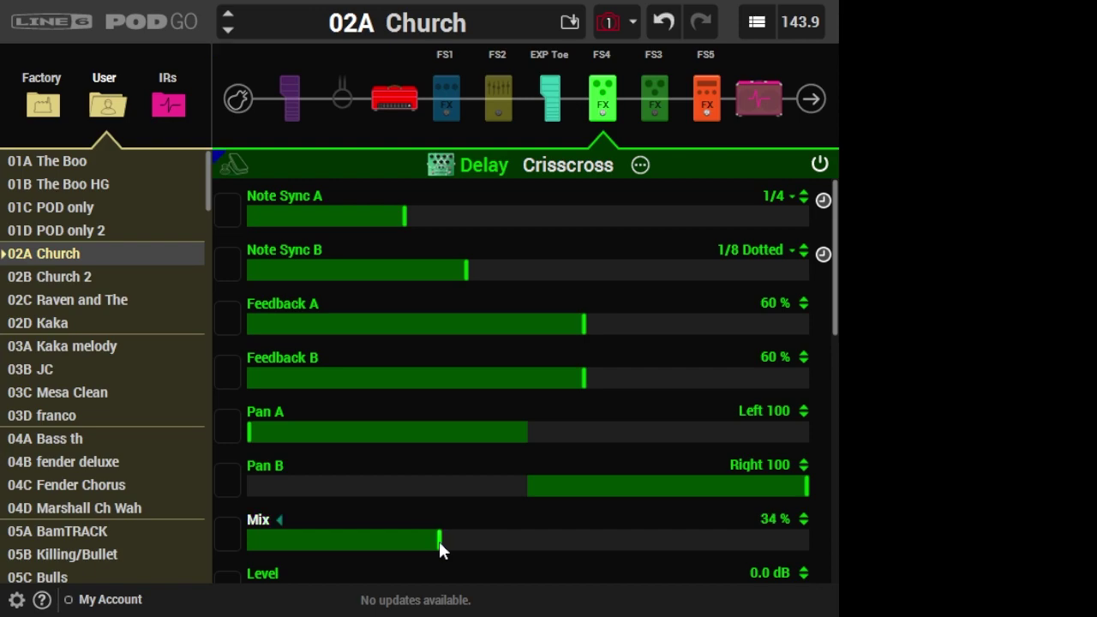
left_click_drag(439, 541, 464, 542)
left_click(595, 68)
Toggle the FS5 Glitz reverb block off and back on, and raise its Mix past 24%.
left_click(702, 81)
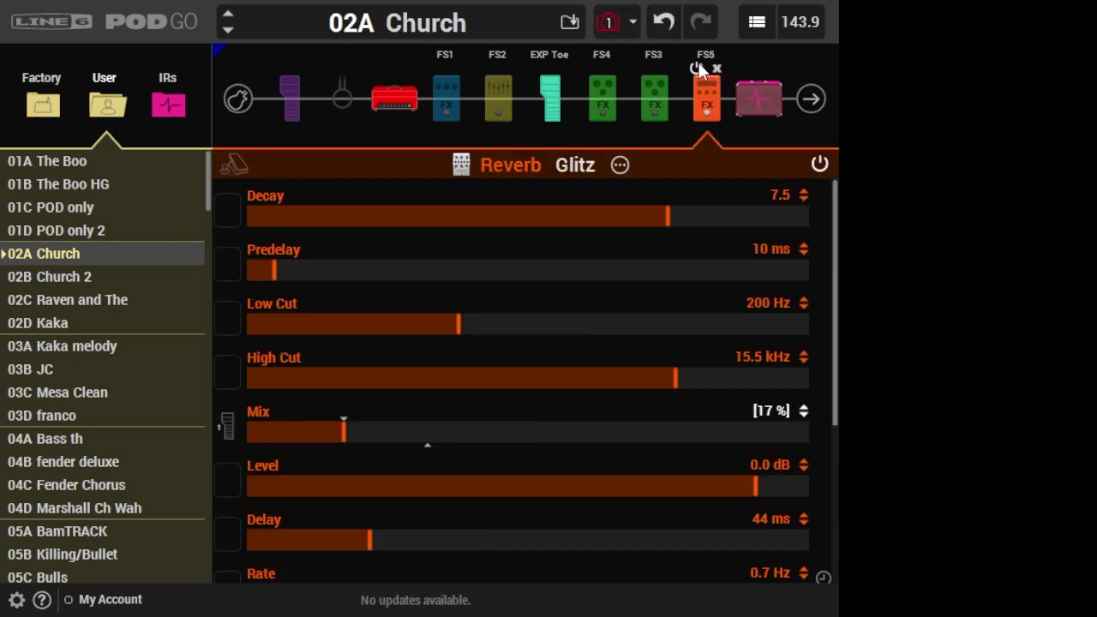
left_click(696, 68)
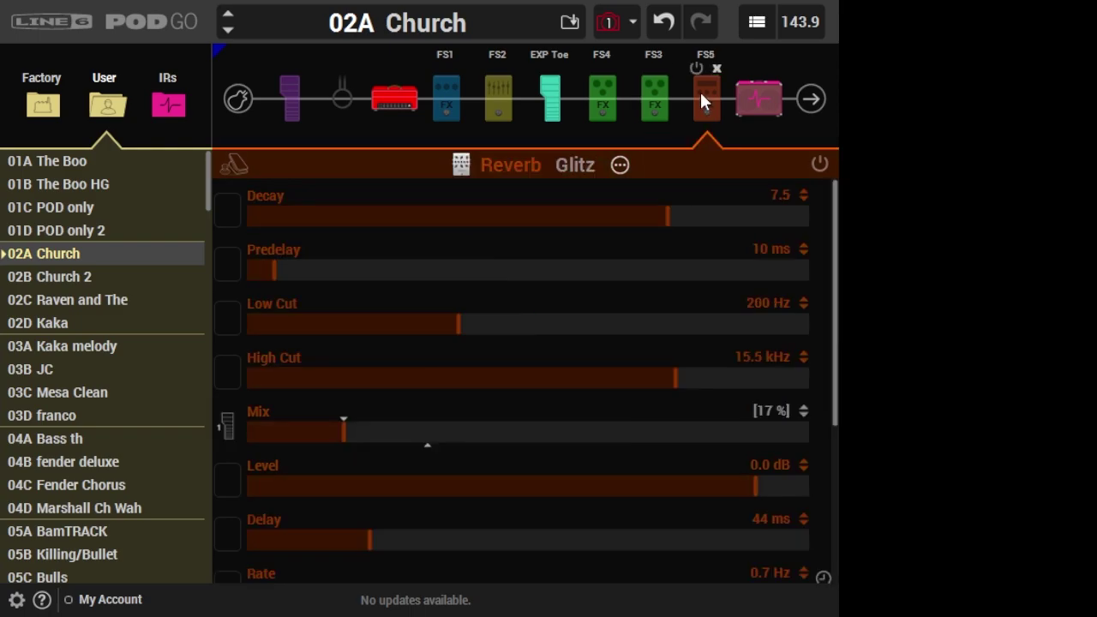
left_click(693, 69)
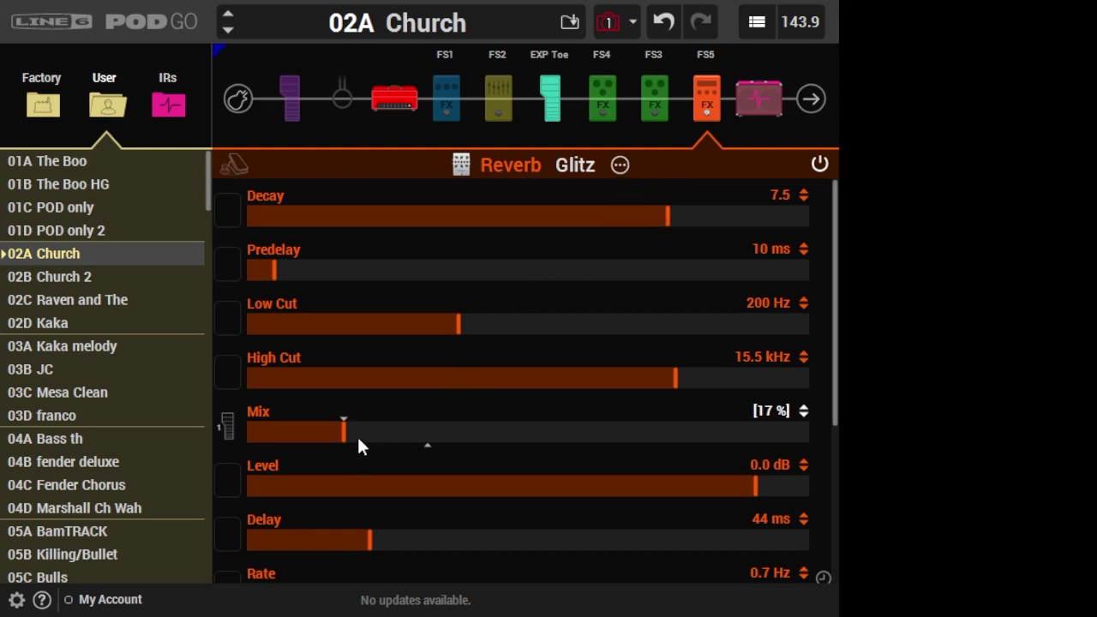
left_click_drag(358, 435, 386, 438)
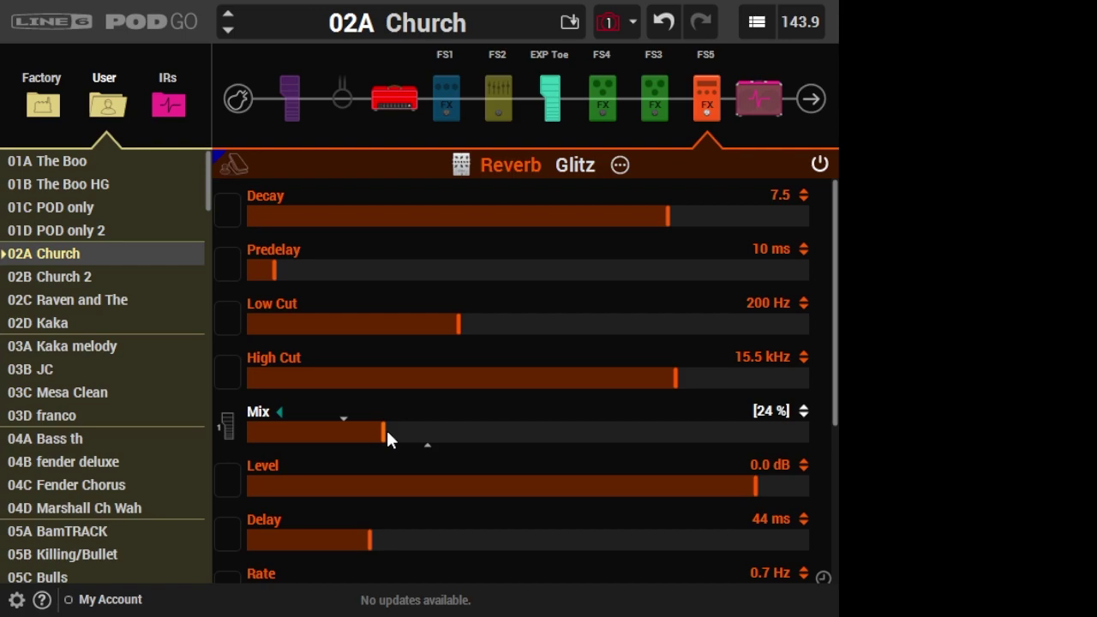
left_click_drag(387, 433, 396, 433)
Swap the FS5 reverb model to Shimmer, with Mix at 48% and Intensity at 88%.
left_click(620, 165)
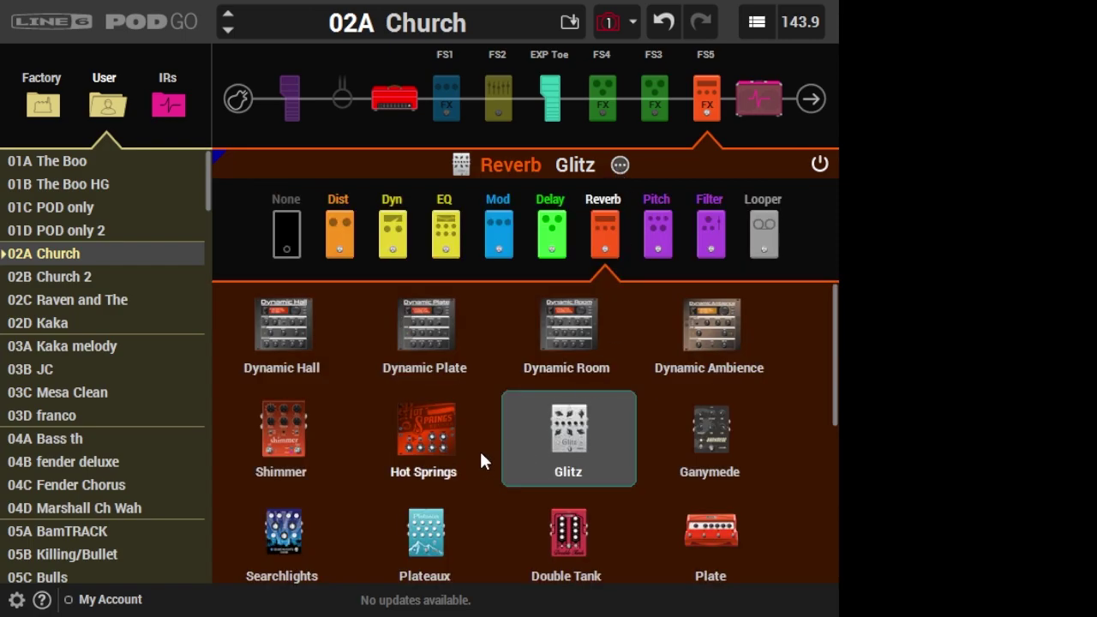
left_click(301, 441)
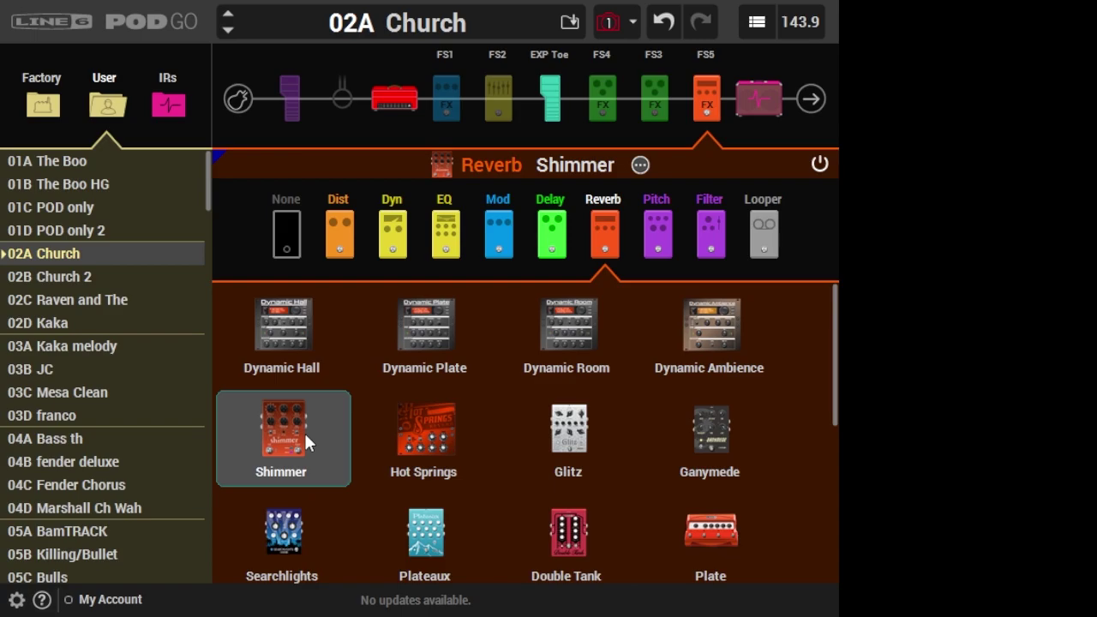
left_click(300, 431)
left_click_drag(467, 486, 524, 486)
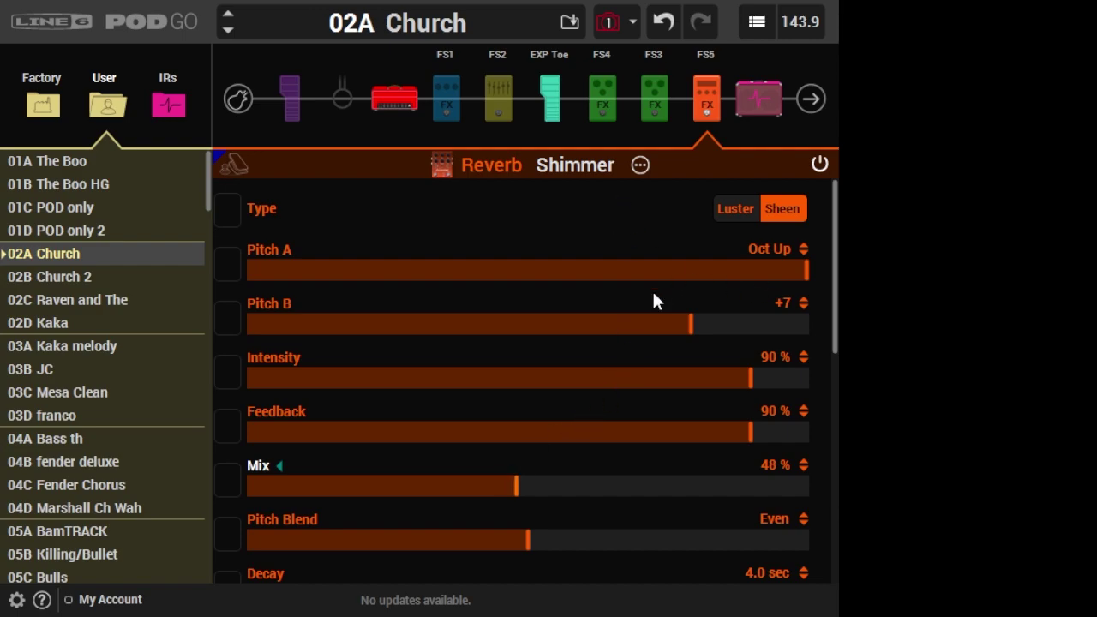
scroll(648, 374, "down", 4)
scroll(648, 373, "up", 2)
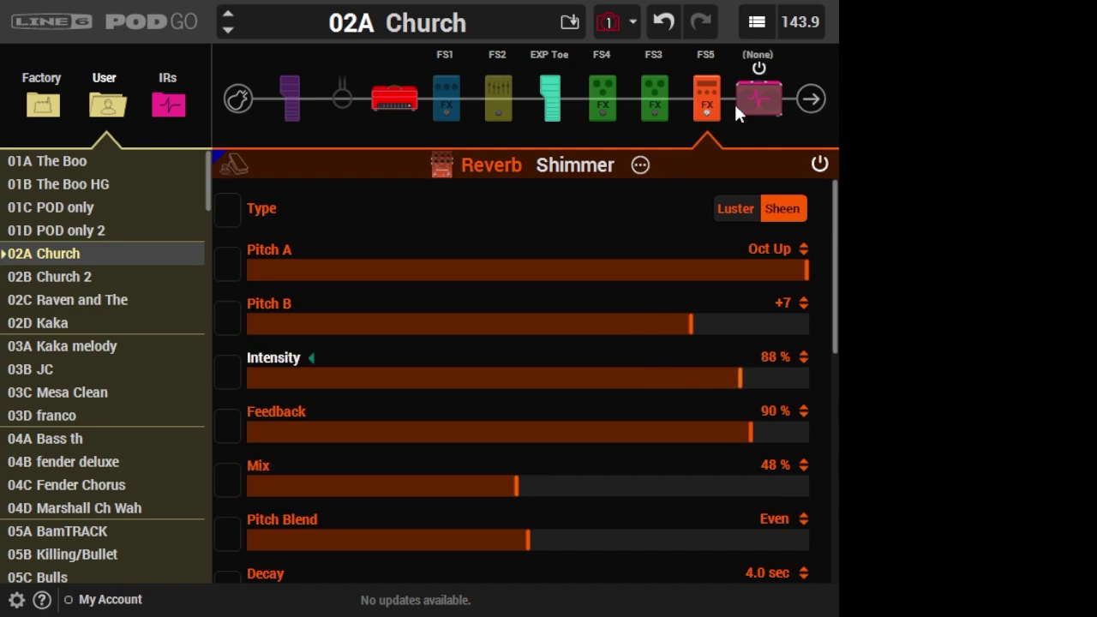
Show the available reverb models for FS5 and bypass the Shimmer block.
left_click(640, 166)
scroll(531, 463, "down", 1)
scroll(491, 437, "up", 1)
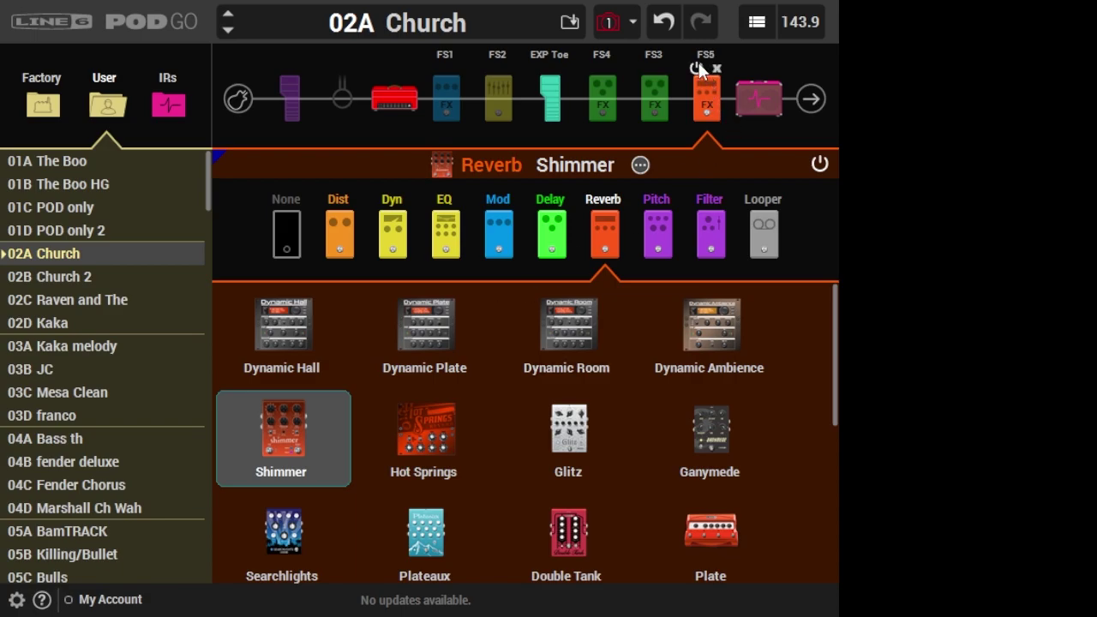
left_click(694, 66)
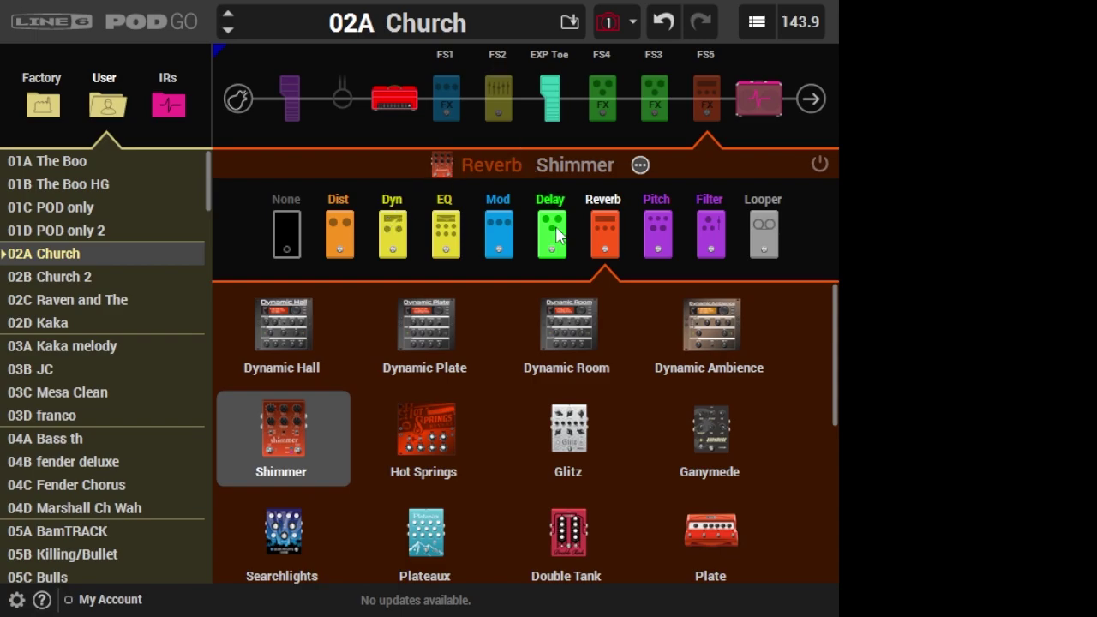
Select the Matchstick Ch2 amp block and examine which amp models remain available in the list.
left_click(389, 95)
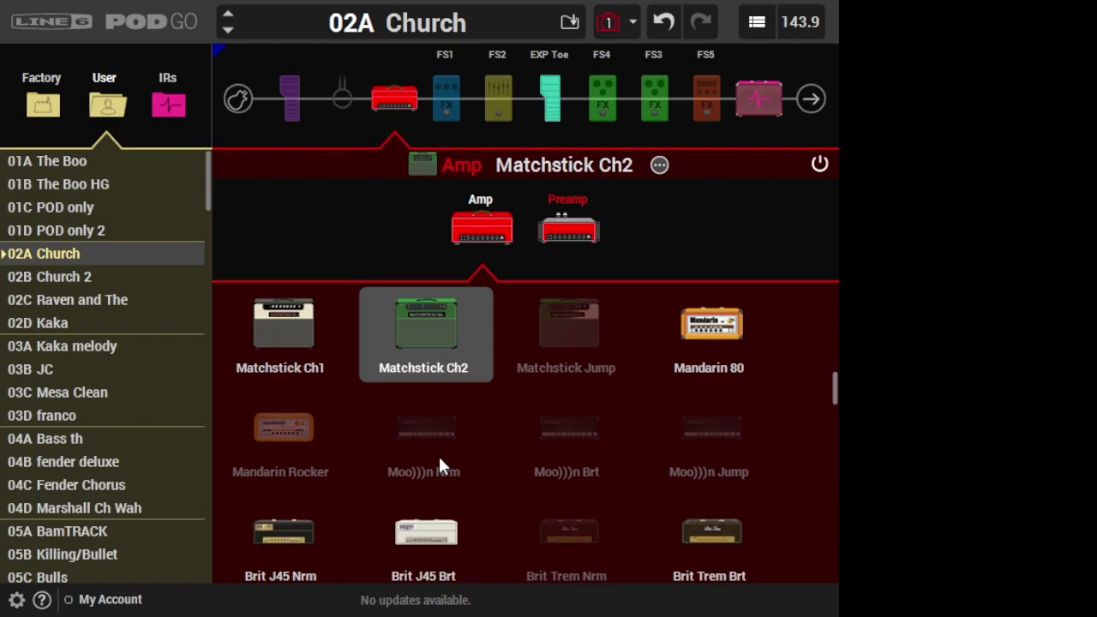
scroll(612, 462, "down", 3)
scroll(617, 454, "up", 4)
scroll(617, 454, "down", 5)
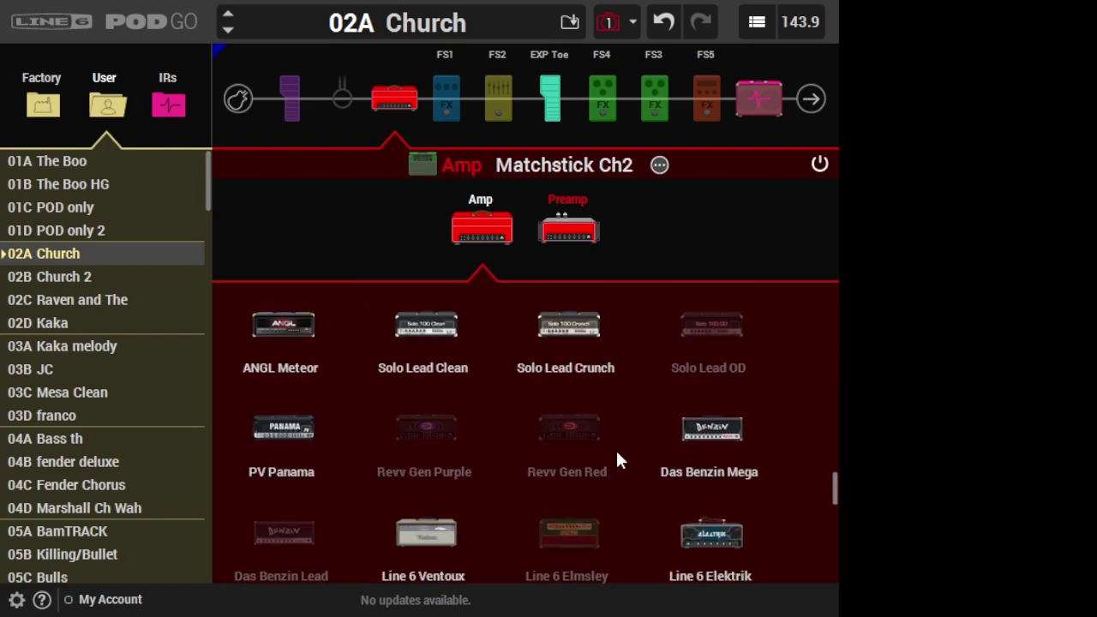
scroll(616, 448, "up", 12)
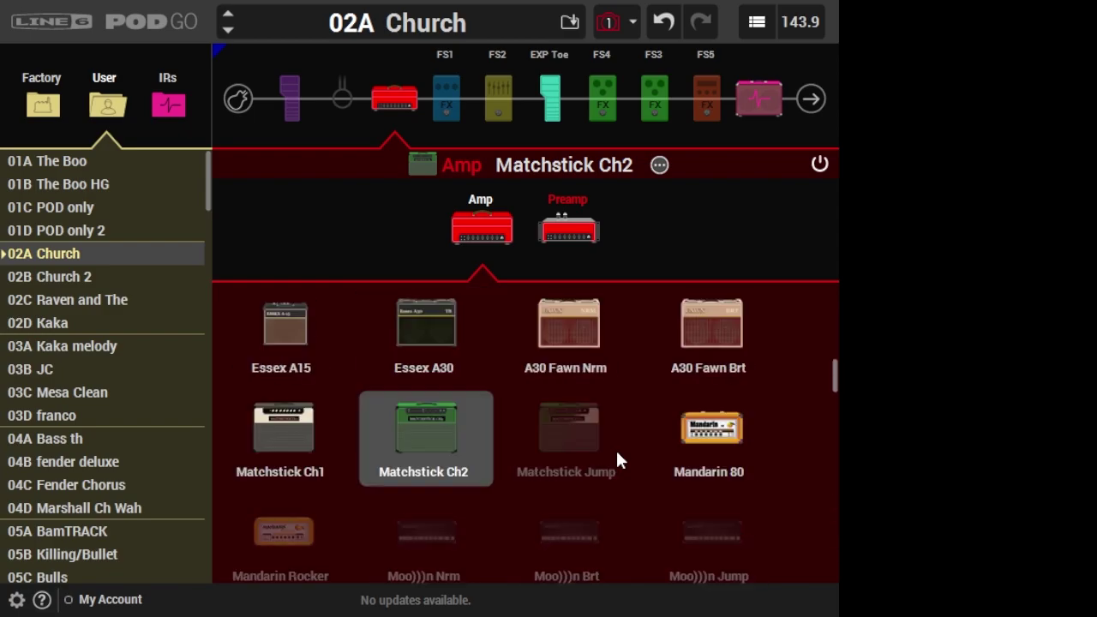
scroll(582, 414, "down", 9)
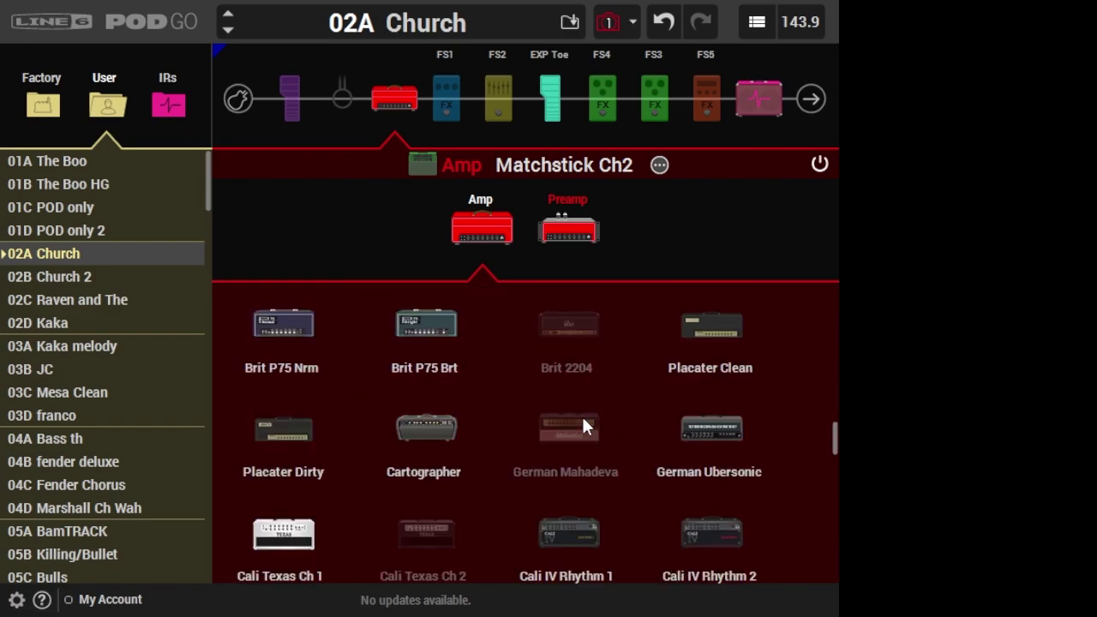
scroll(582, 414, "up", 6)
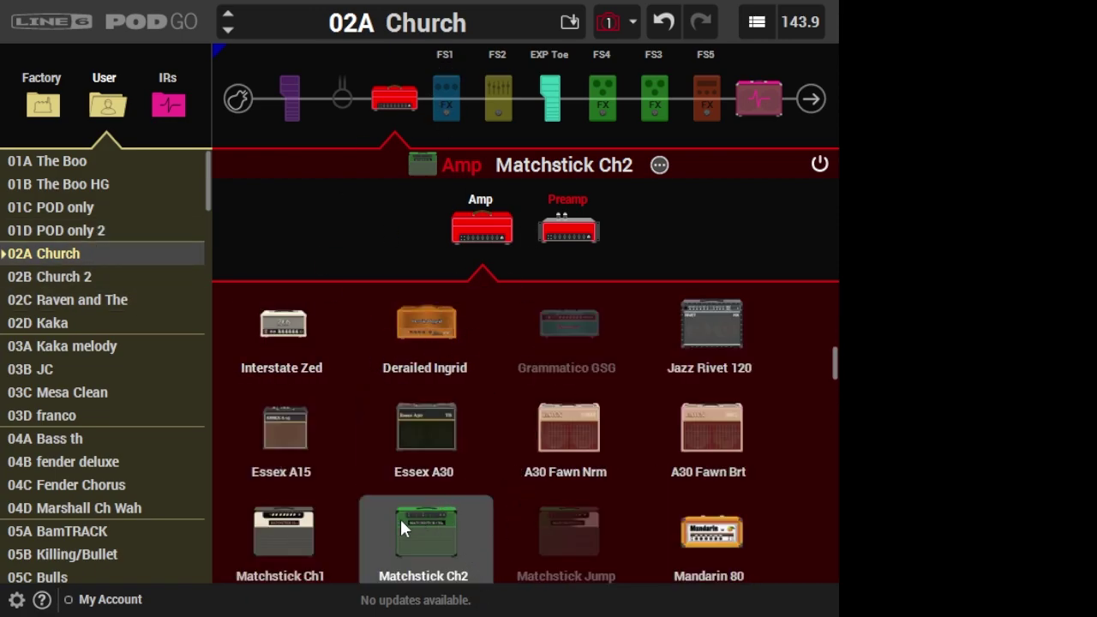
In the user preset 04B fender deluxe, bypass the FS4 Crisscross delay and turn on the FS1 Analog Chorus.
left_click(133, 464)
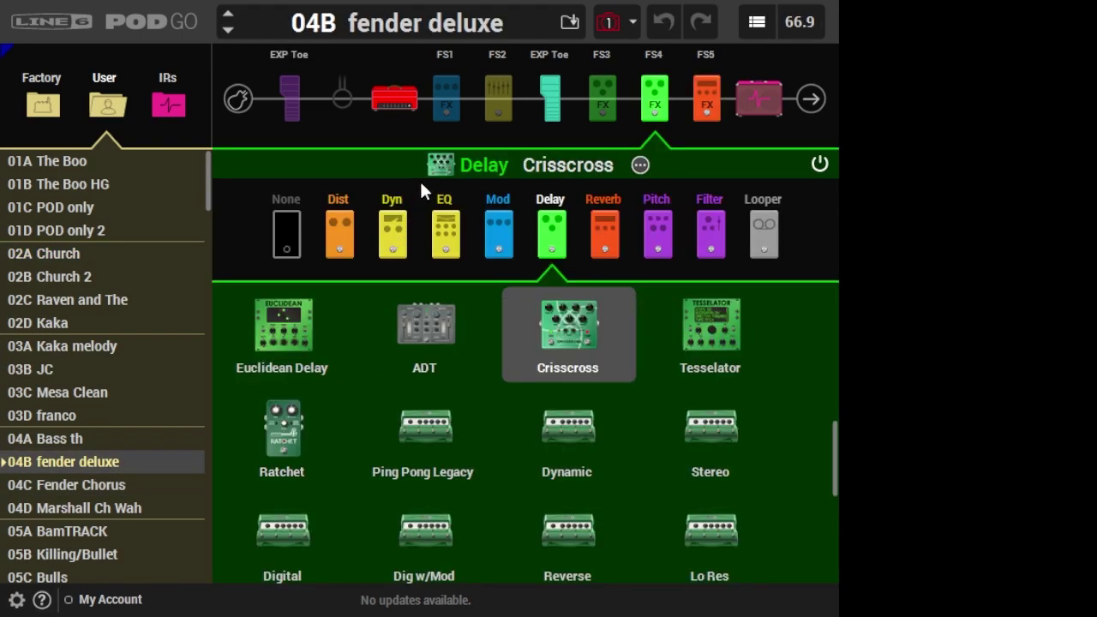
mouse_move(654, 89)
left_click(645, 69)
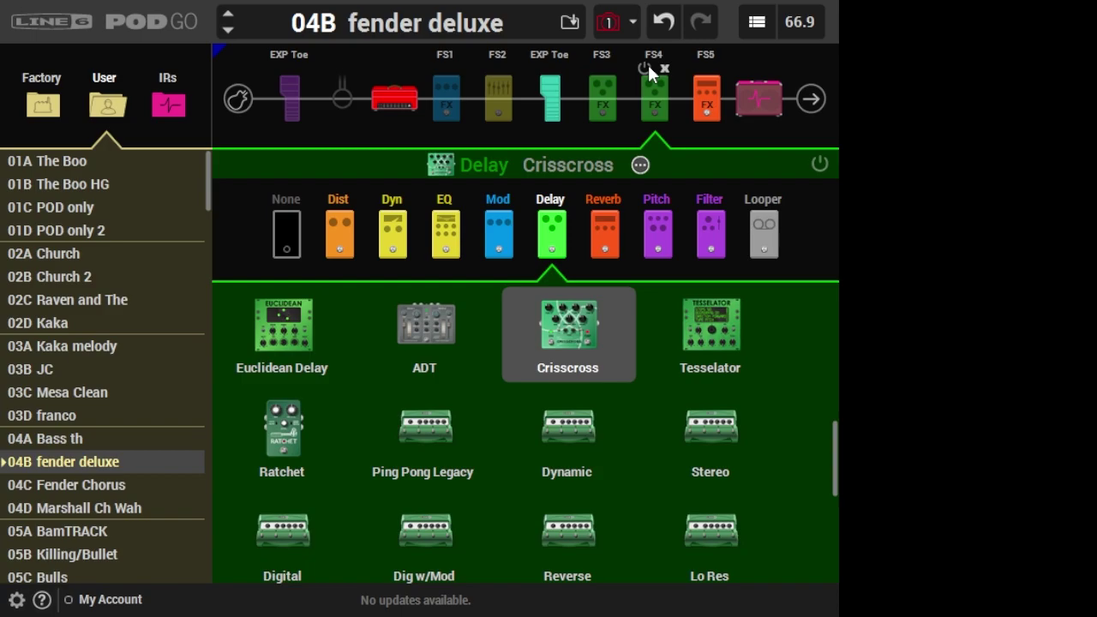
left_click(455, 96)
left_click(435, 67)
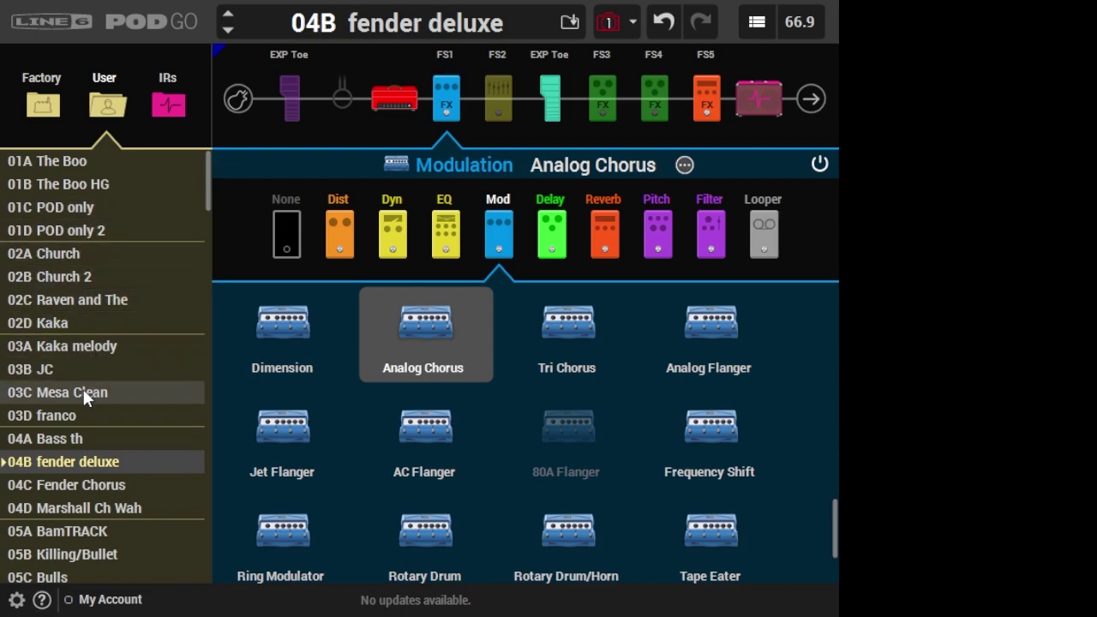
In the user preset 03A Kaka melody, set the input gate Threshold to -69.0 dB and show the amp's parameters.
left_click(79, 323)
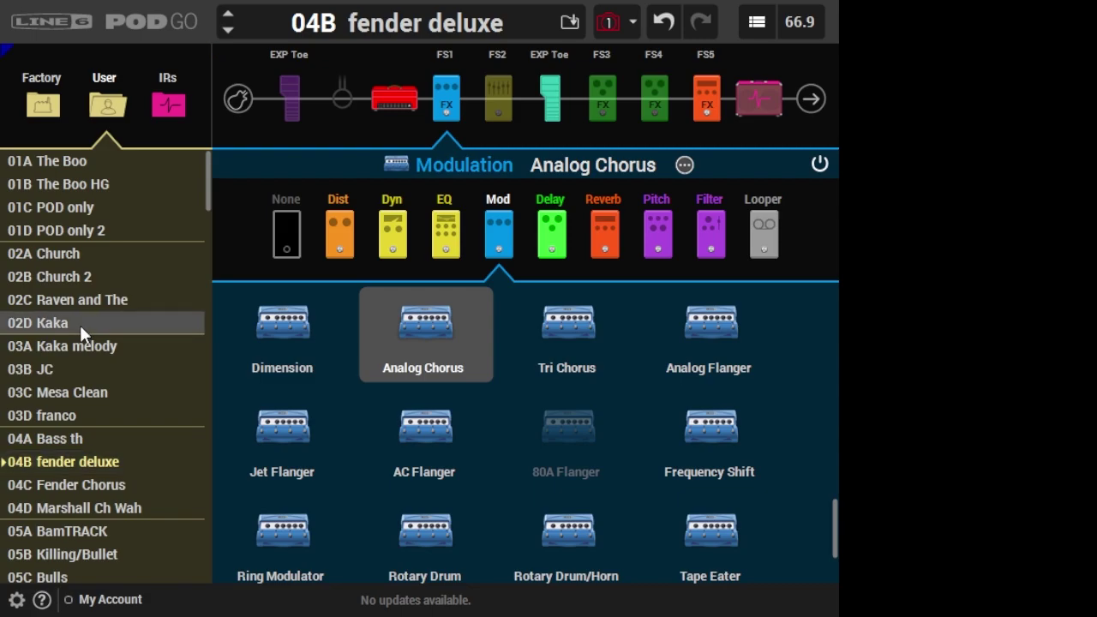
left_click(74, 349)
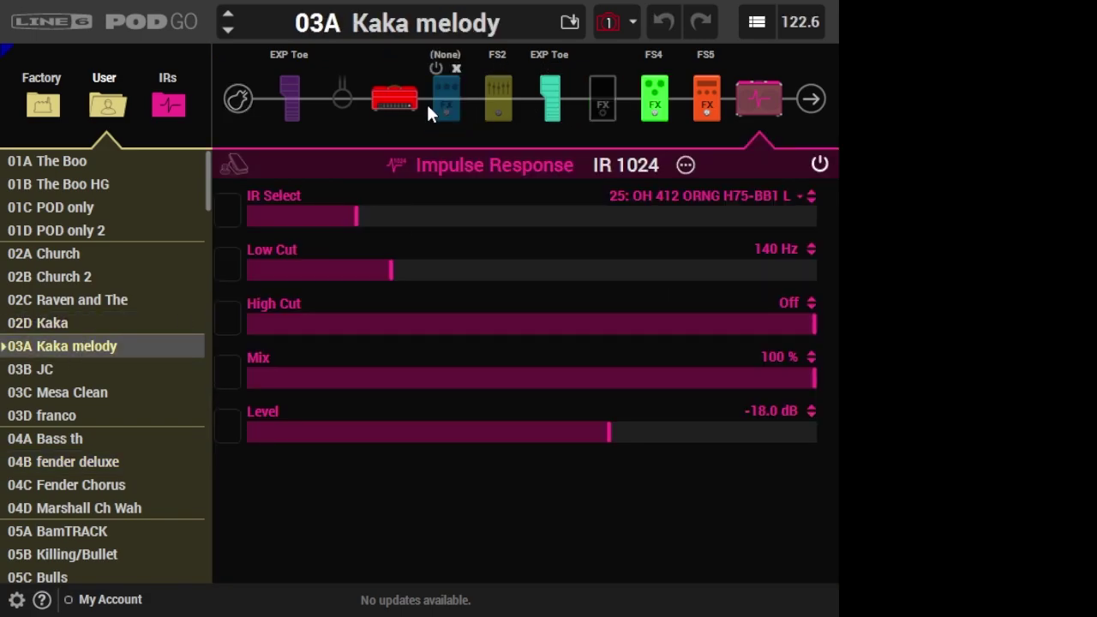
left_click(236, 100)
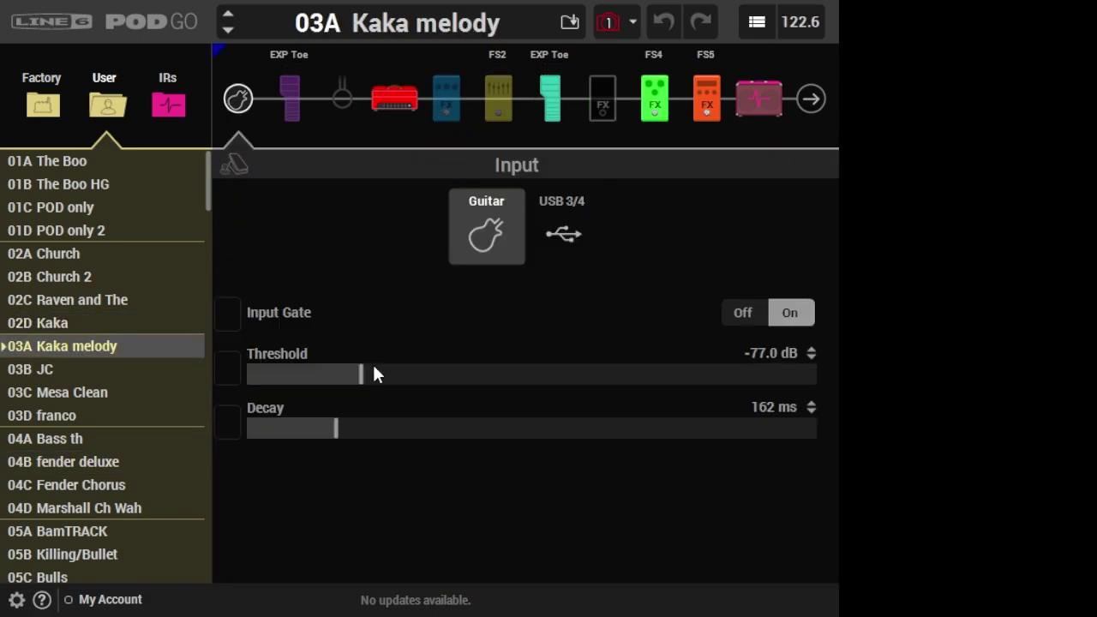
left_click_drag(374, 366, 409, 375)
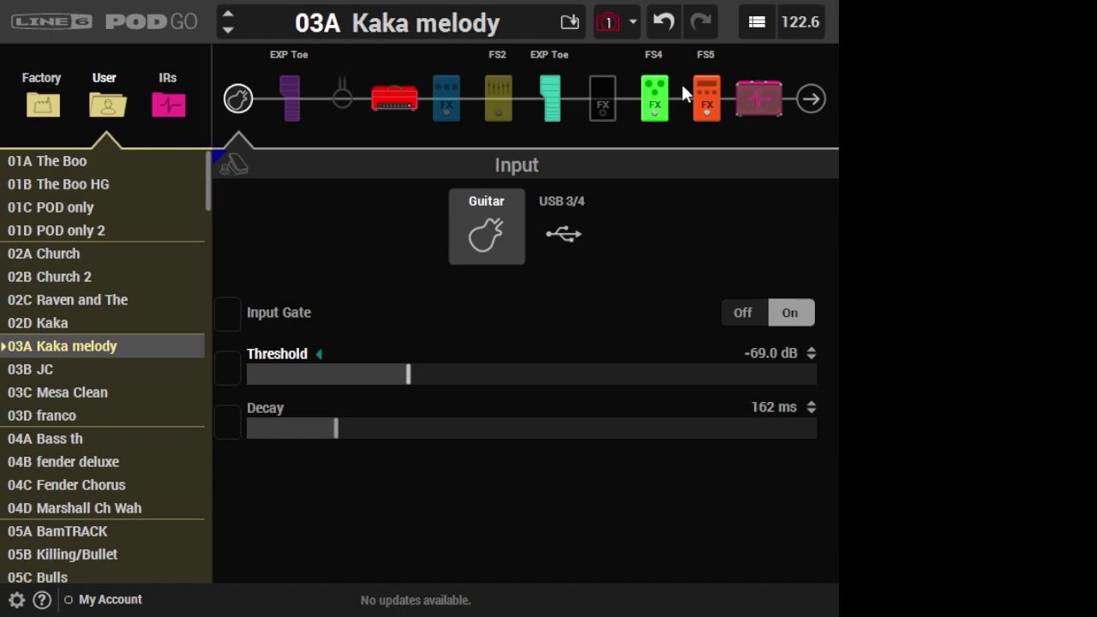
left_click(397, 105)
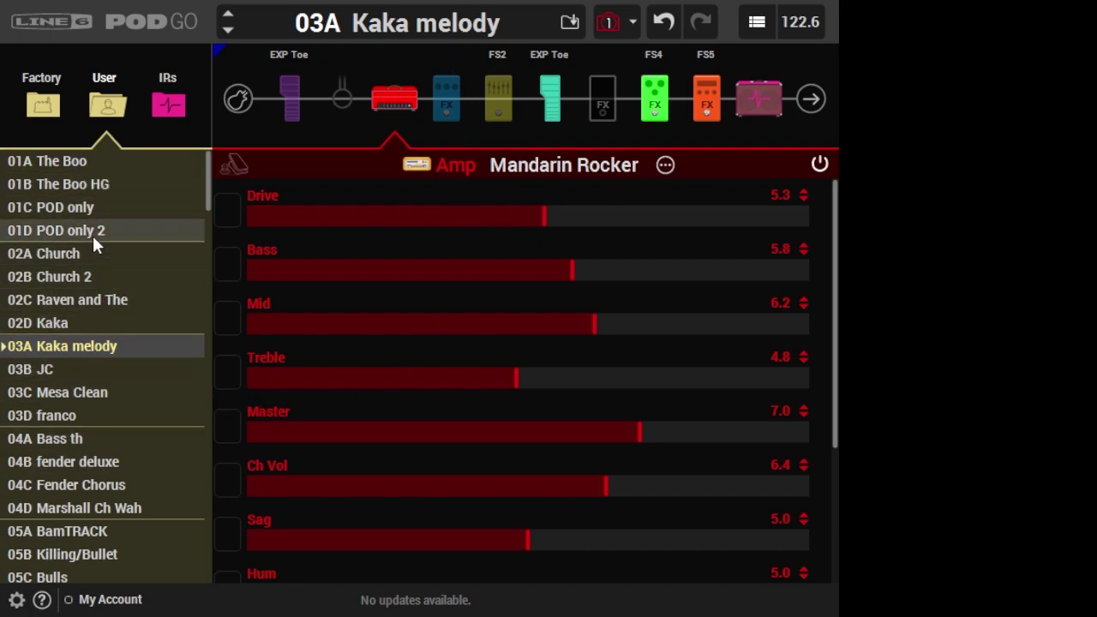
Load the user preset 02C Raven and The and bypass its FS4 Crisscross delay block.
left_click(90, 302)
left_click(89, 302)
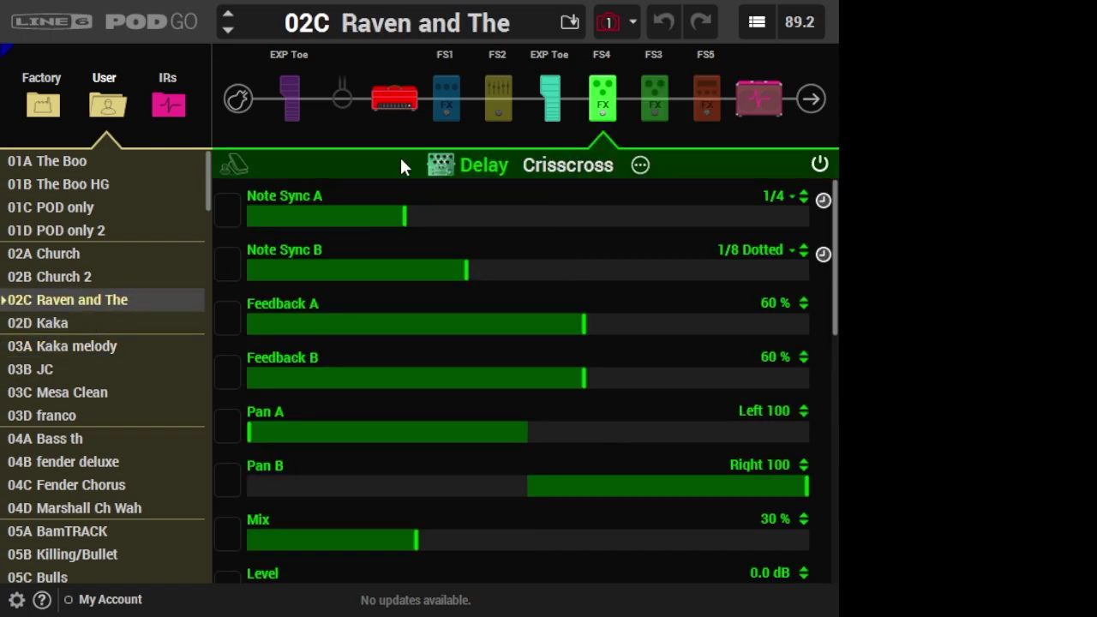
left_click(592, 69)
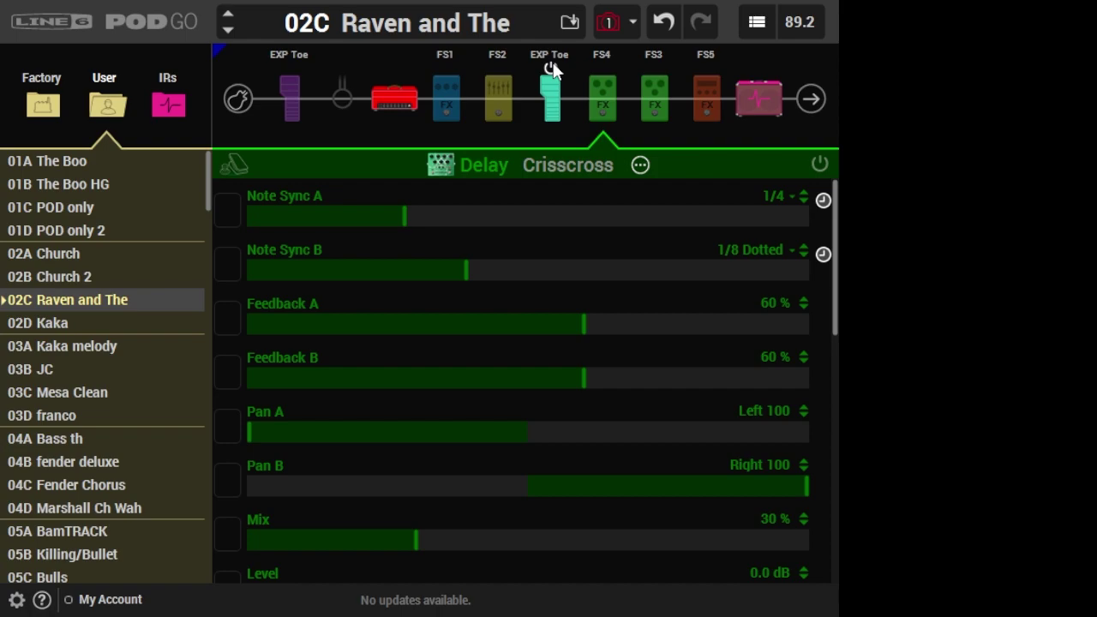
Select the Essex A30 amp block and look through the full list of amp models.
left_click(396, 101)
left_click(638, 166)
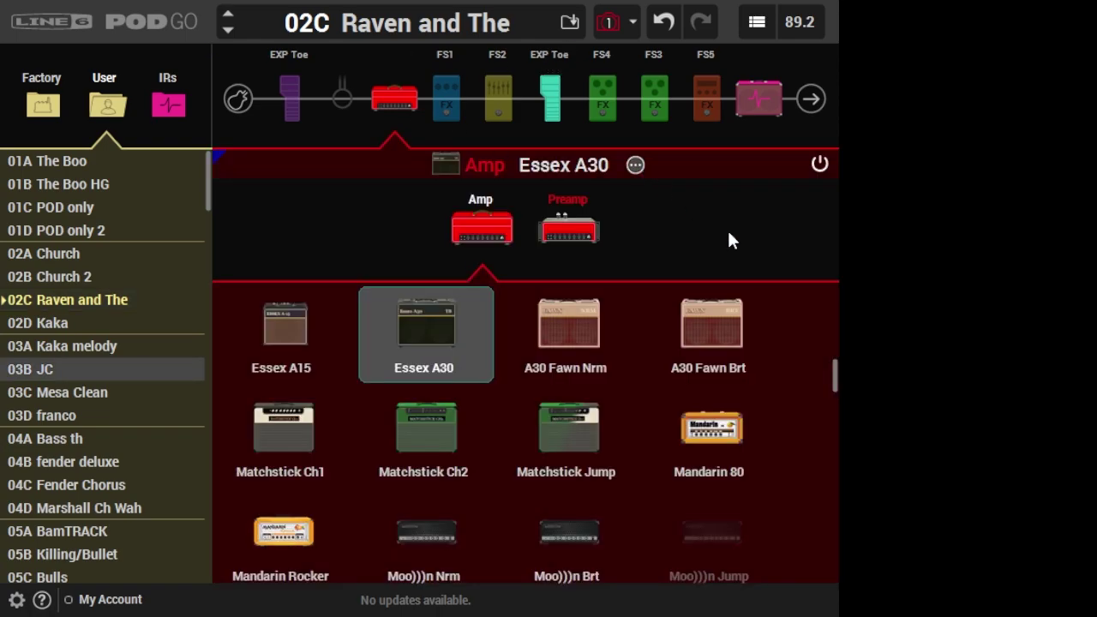
scroll(835, 378, "down", 3)
left_click_drag(834, 403, 821, 319)
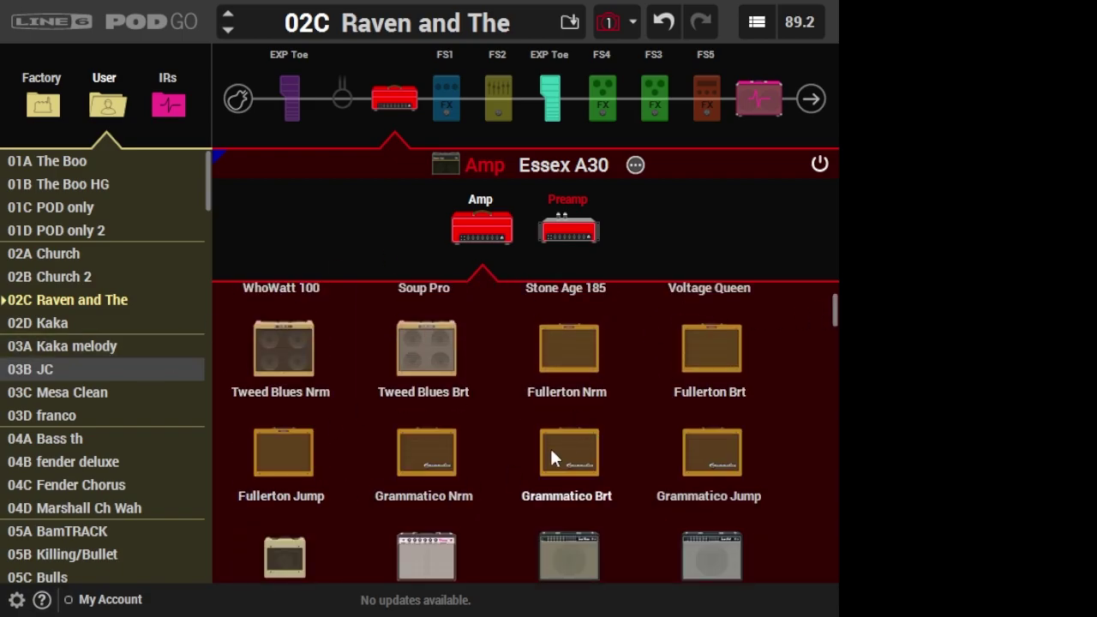
scroll(557, 420, "down", 15)
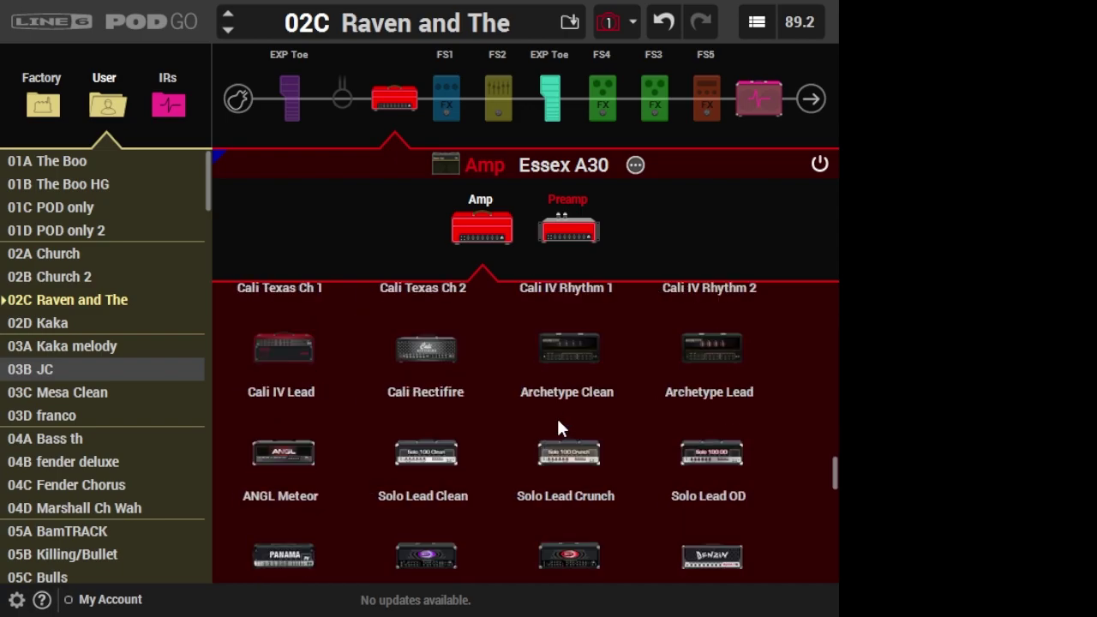
scroll(557, 421, "down", 3)
scroll(559, 420, "up", 10)
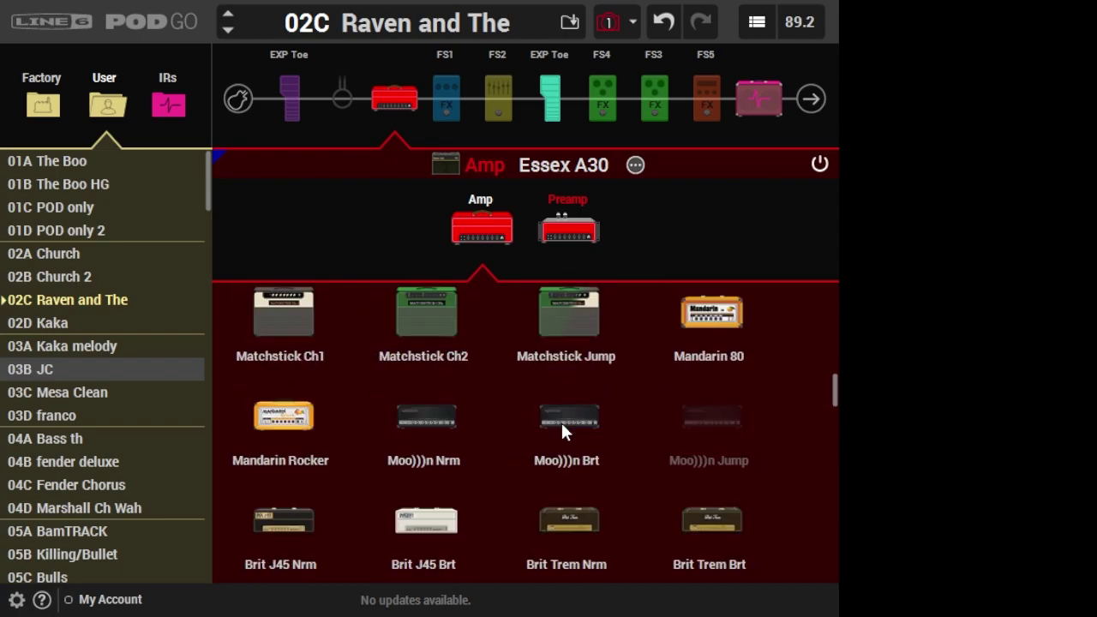
scroll(519, 343, "down", 6)
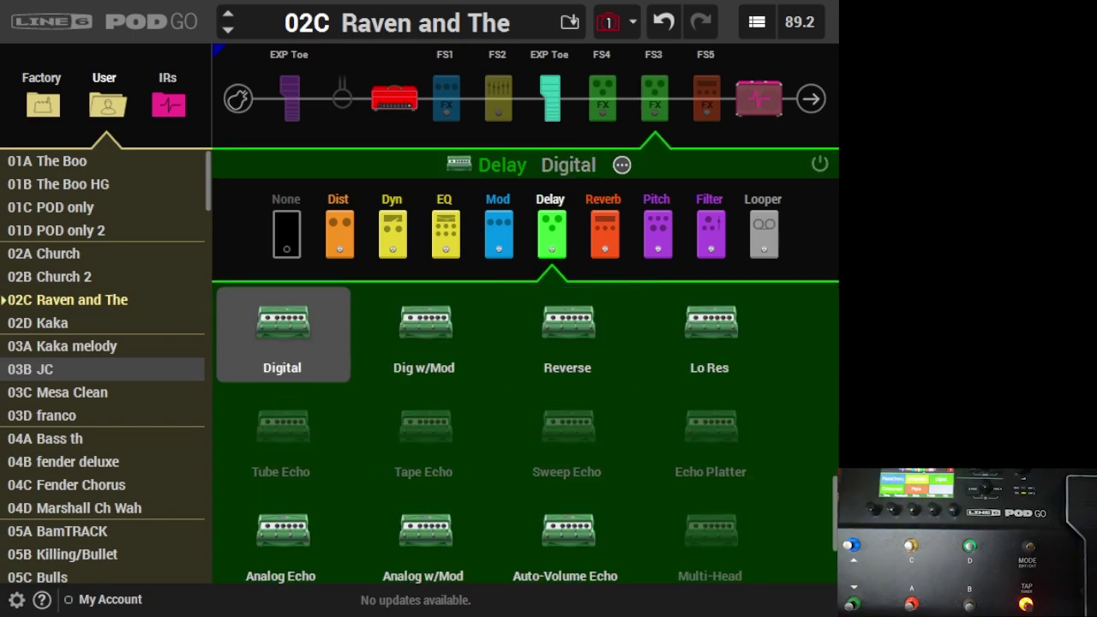
Switch back to the user preset 02A Church.
left_click(139, 263)
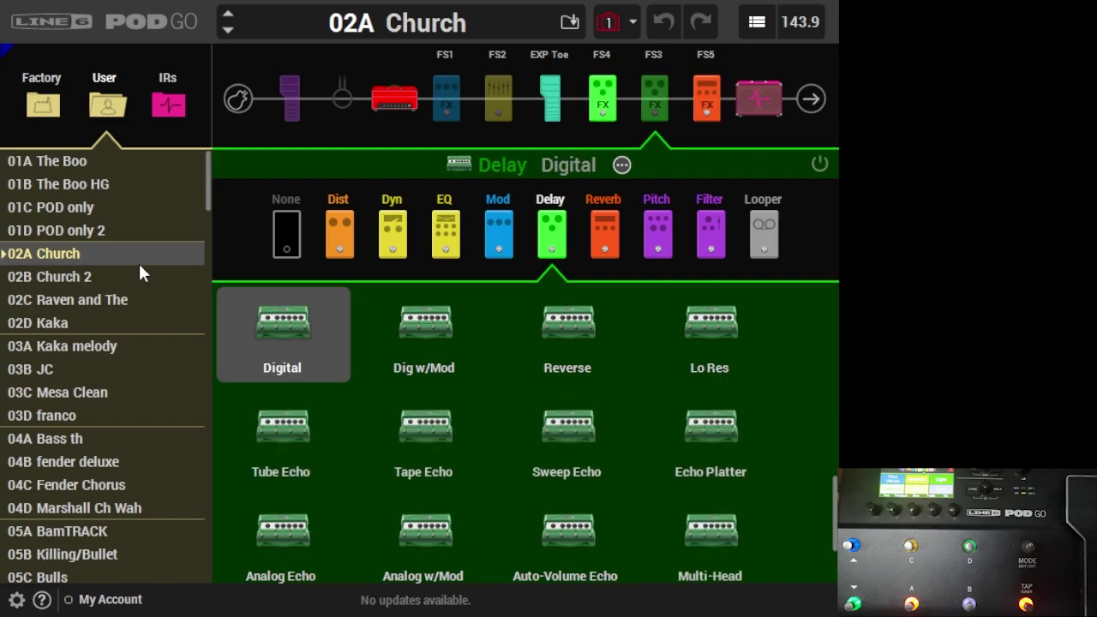
Select the Matchstick Ch2 amp block of the Church preset and look through its parameters.
left_click(400, 110)
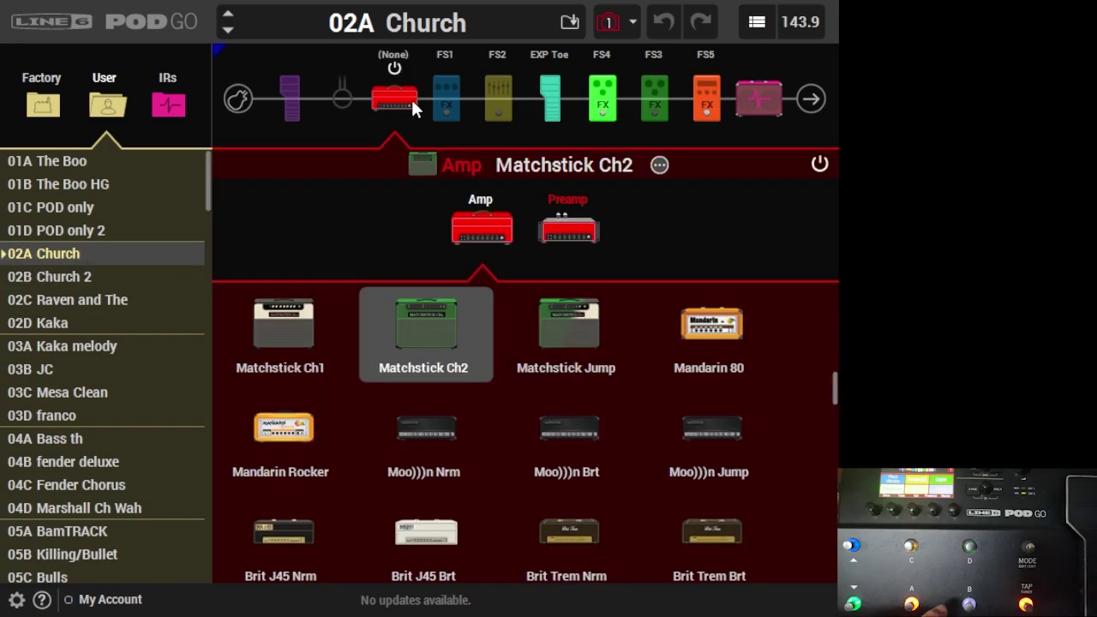
mouse_move(432, 75)
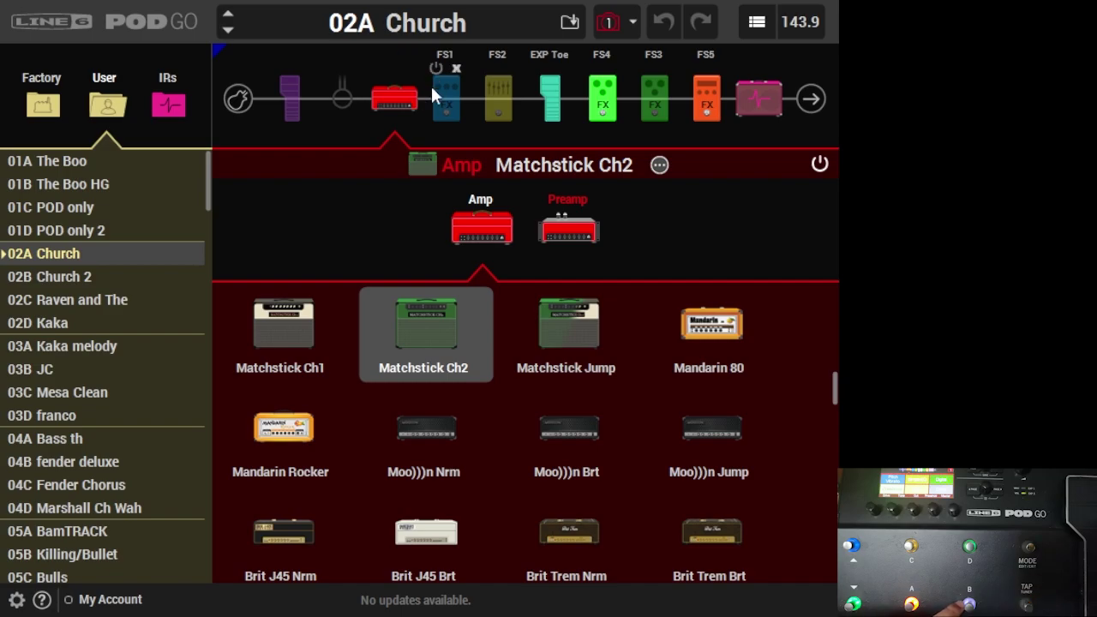
left_click(442, 336)
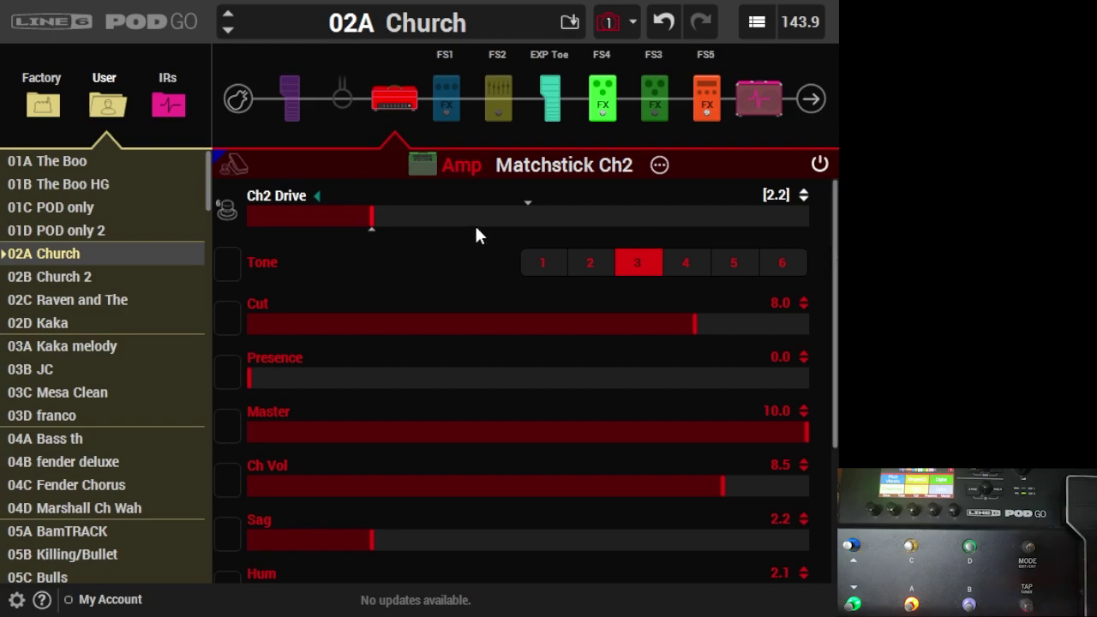
scroll(838, 317, "down", 1)
scroll(838, 317, "up", 1)
View the parameters of the FS4 Crisscross delay, the FS1 Pitch Vibrato and the FS3 delay, ending on the Pitch Vibrato.
left_click(590, 115)
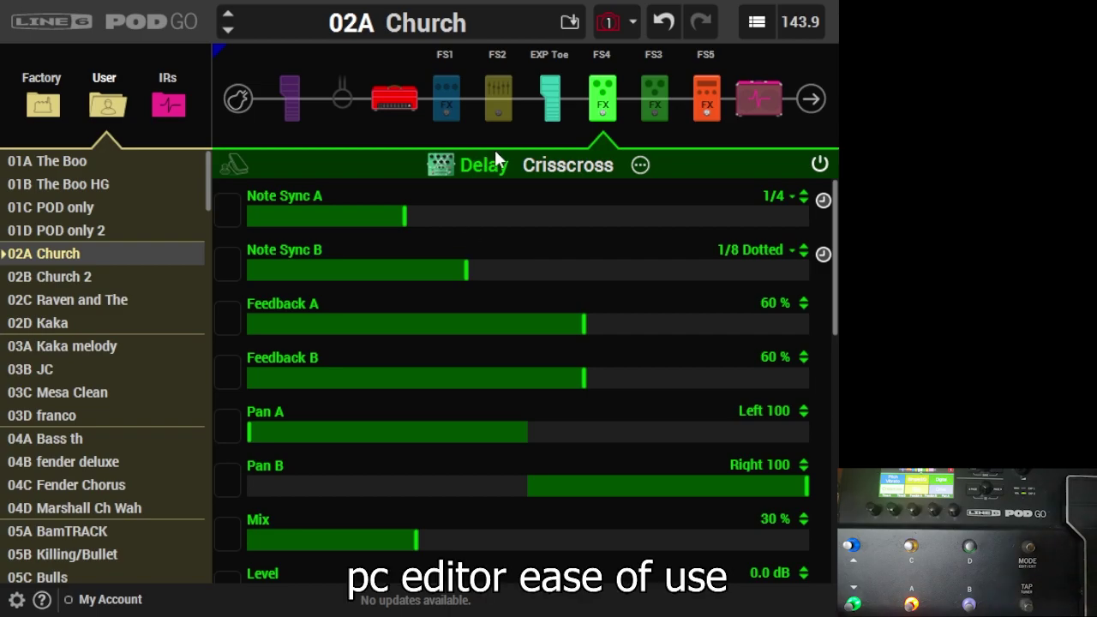
left_click(435, 110)
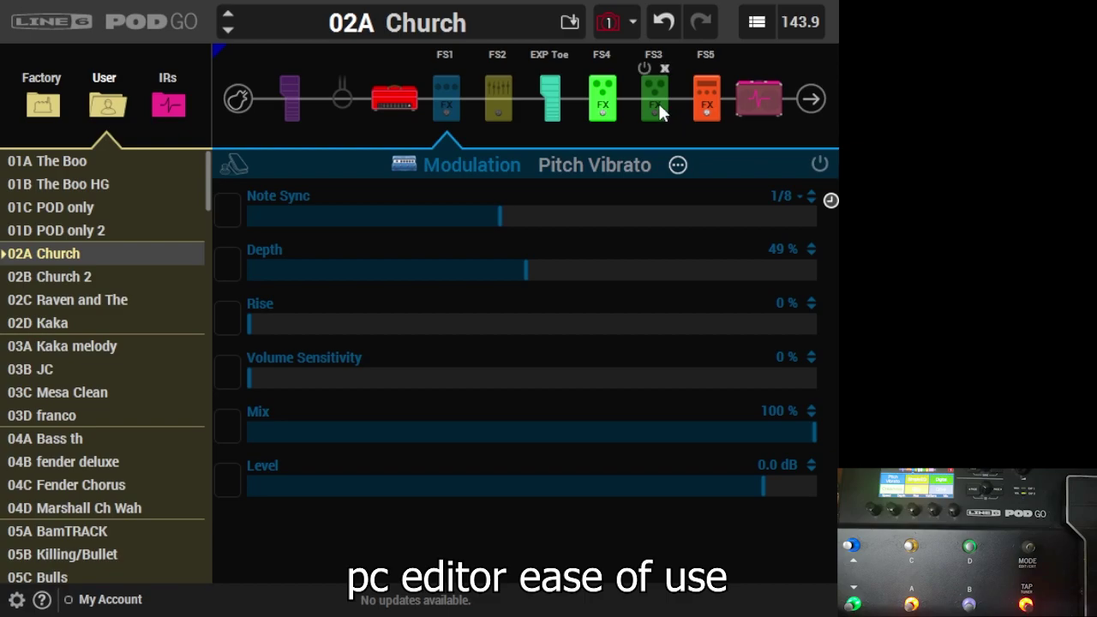
left_click(659, 103)
left_click(459, 106)
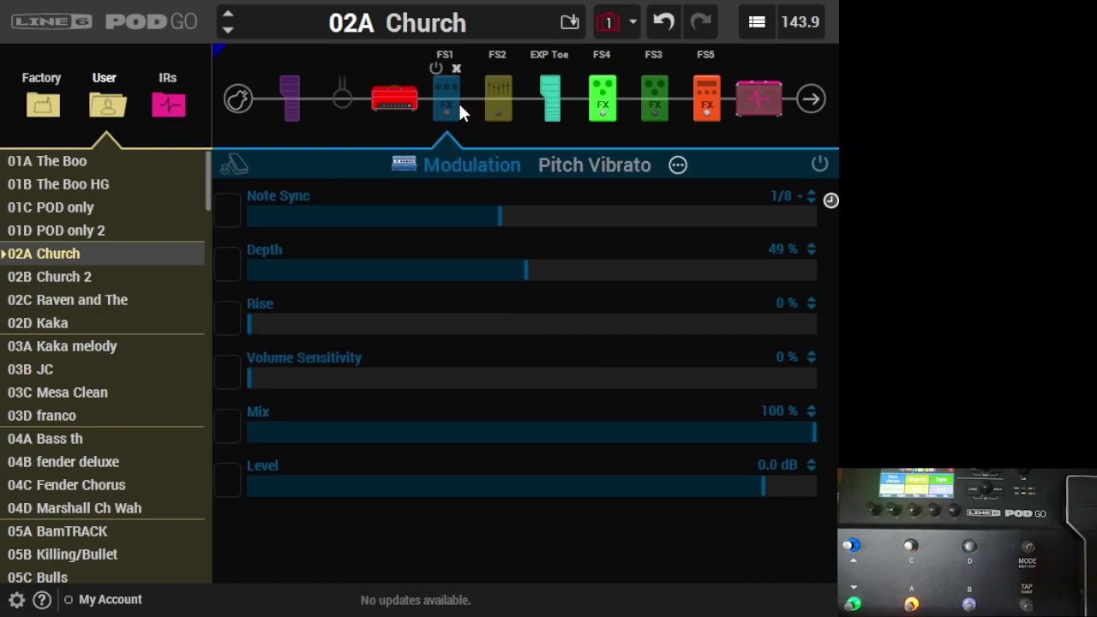
Examine the footswitch and pedal options for bypass assignment of the FS1 Pitch Vibrato block without changing the assignment.
right_click(444, 110)
mouse_move(485, 137)
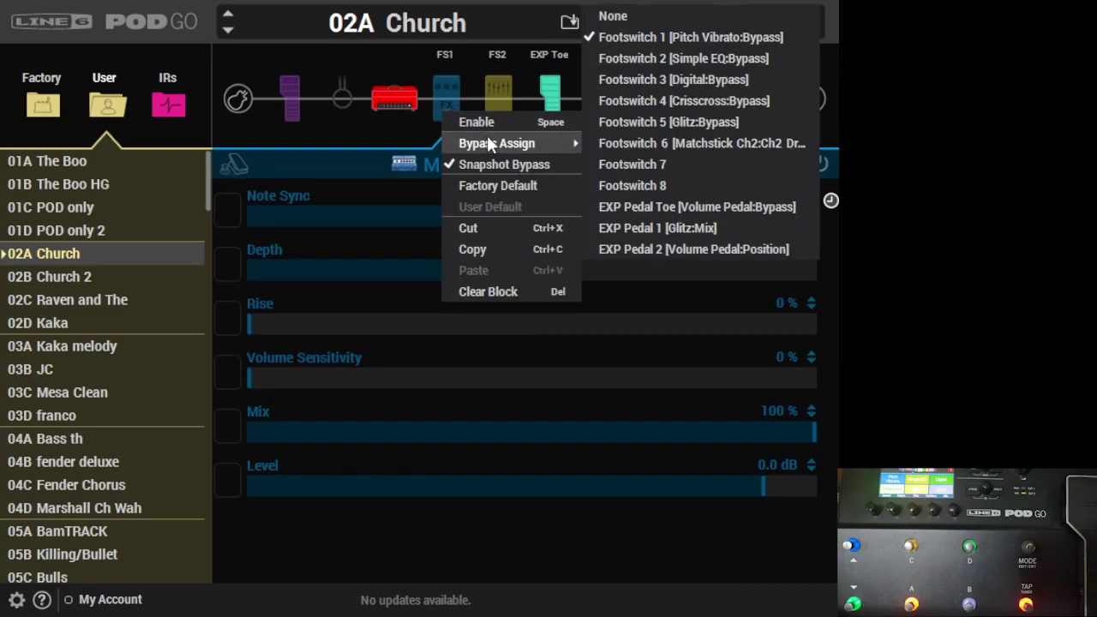
left_click(448, 98)
right_click(452, 109)
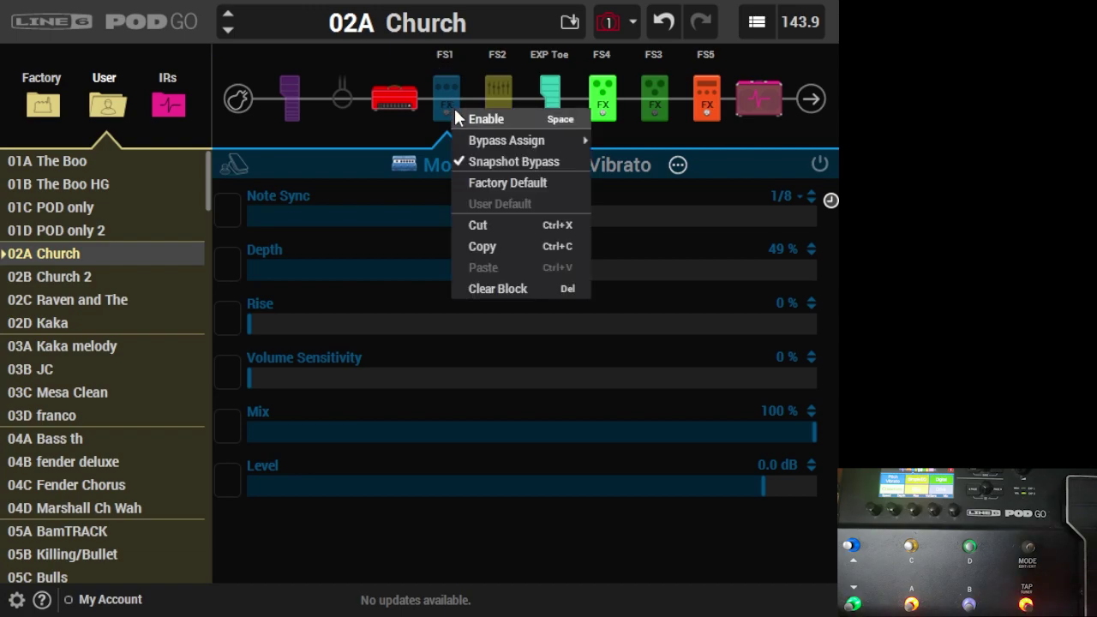
mouse_move(511, 139)
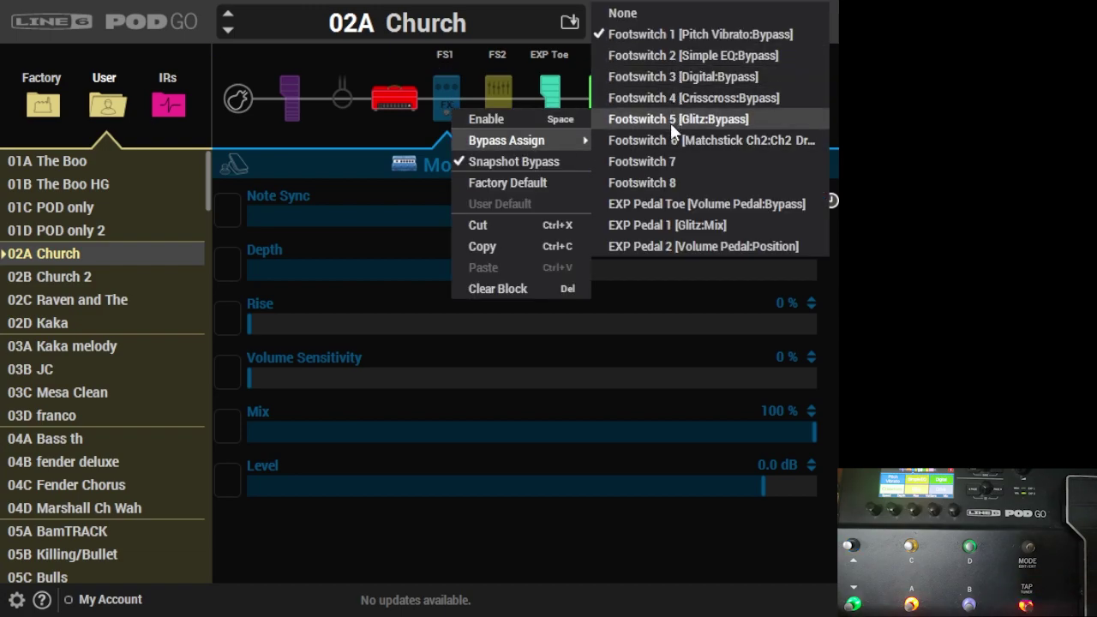
left_click(395, 97)
mouse_move(395, 97)
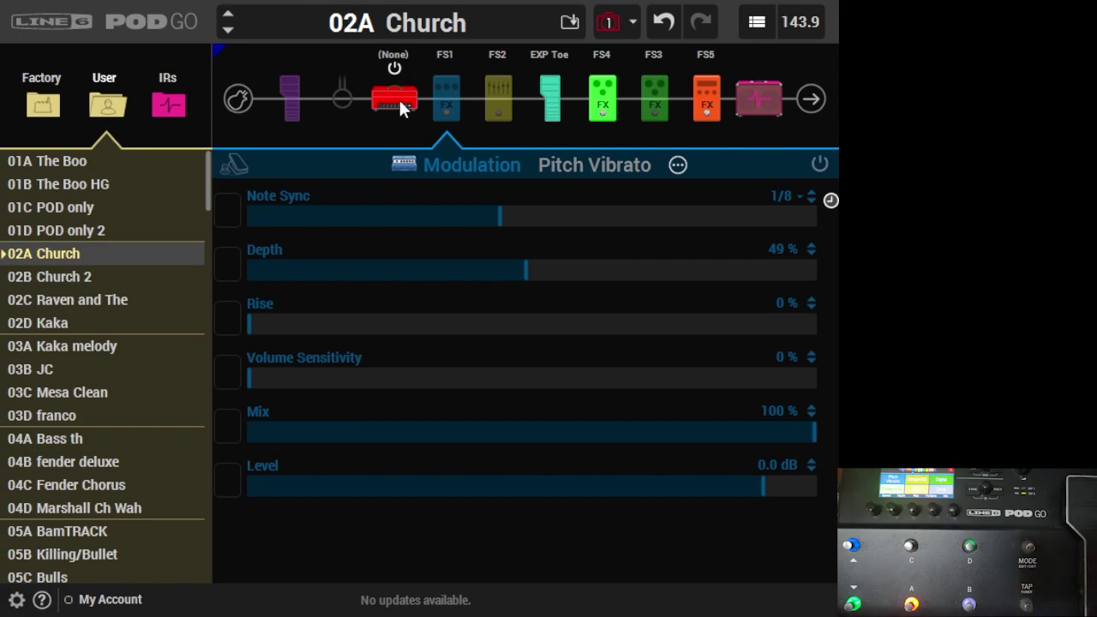
Go through the user presets 02B Church 2, 03A Kaka melody and 03B JC.
left_click(121, 277)
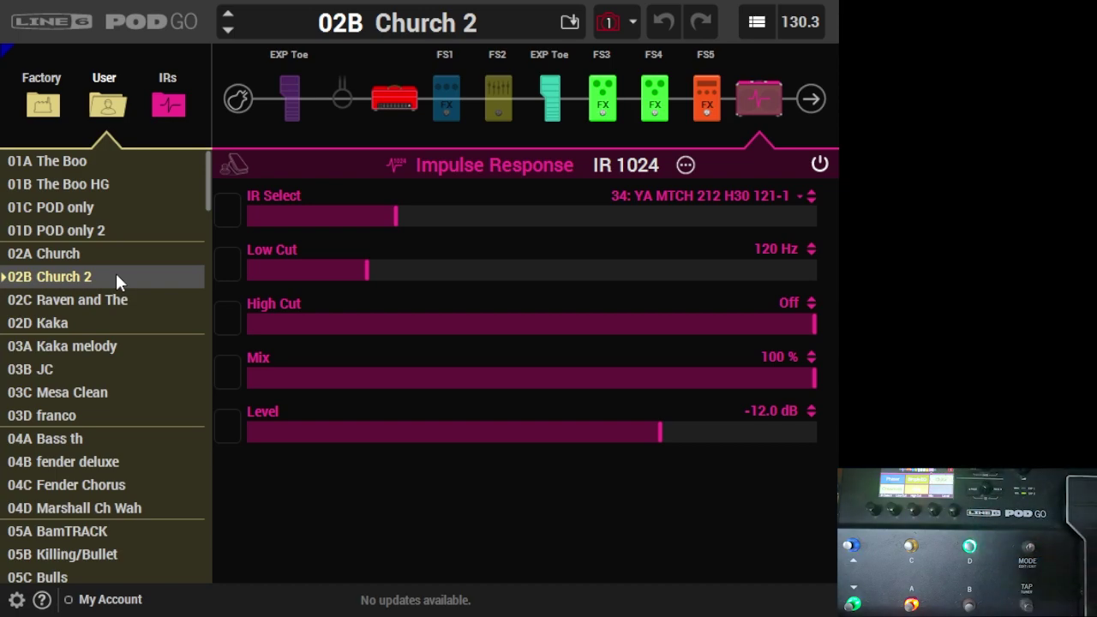
left_click(112, 296)
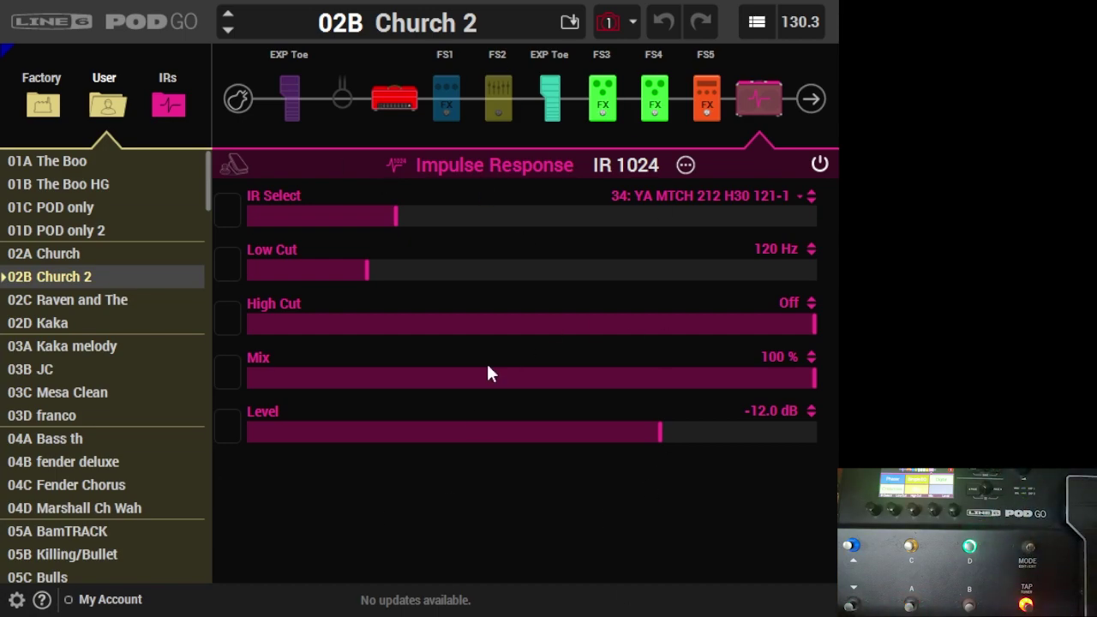
left_click(97, 349)
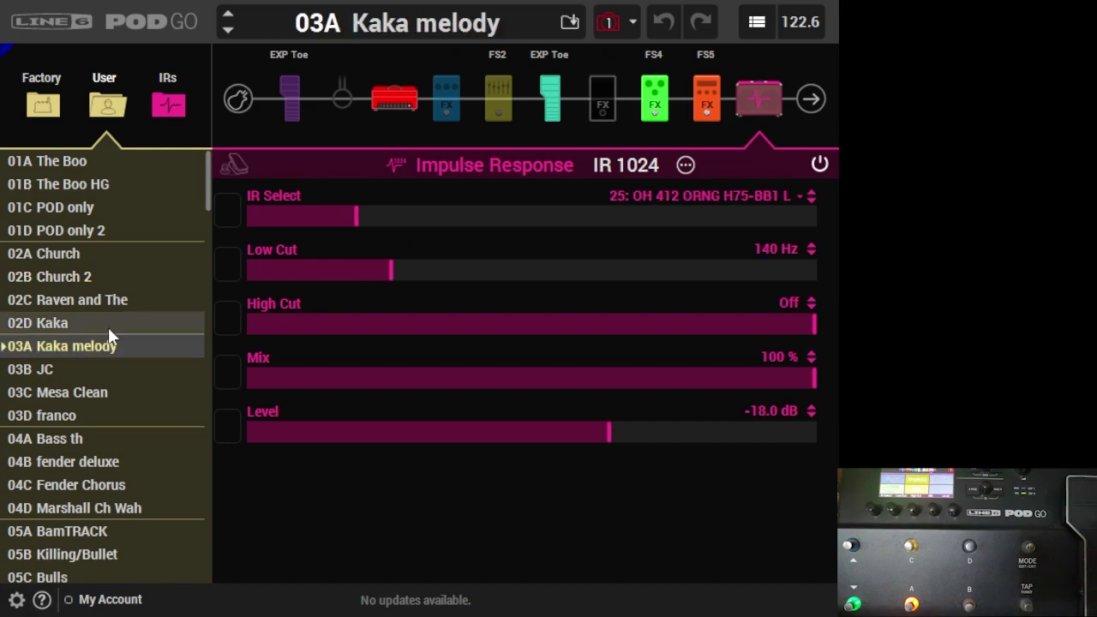
left_click(73, 373)
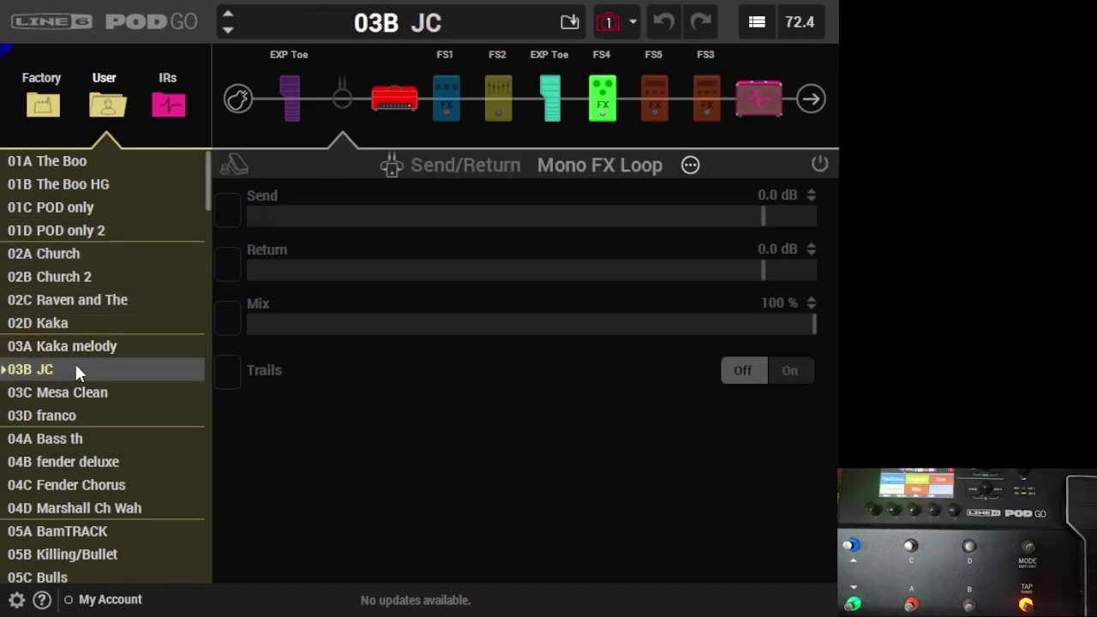
View the FS3 Digital delay of the user preset 02C Raven and The, and load the preset 02D Kaka.
left_click(92, 301)
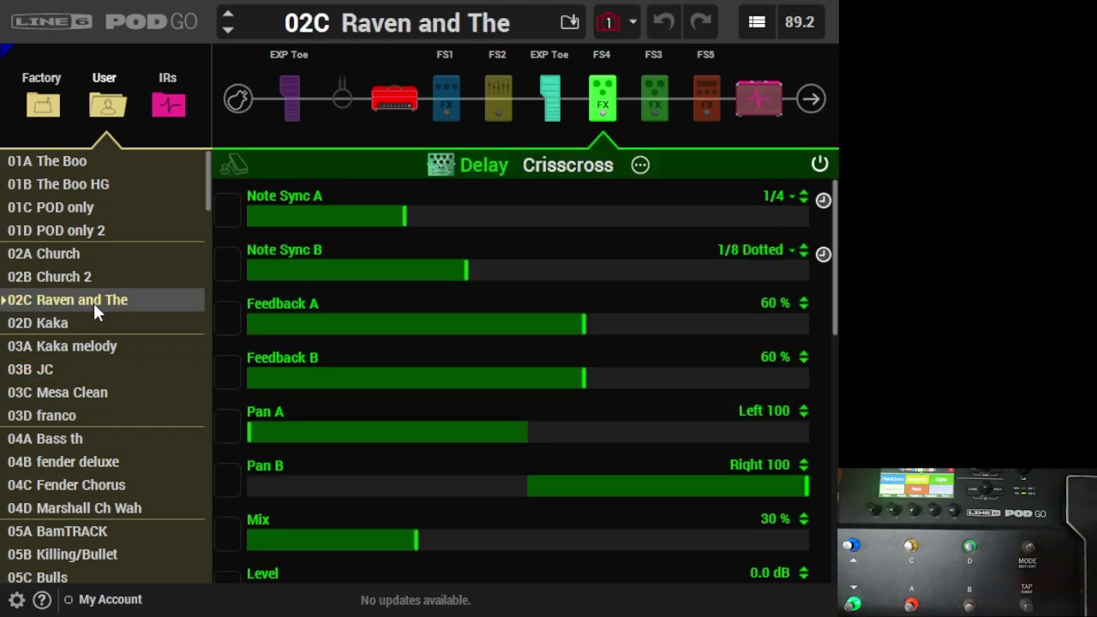
left_click(655, 110)
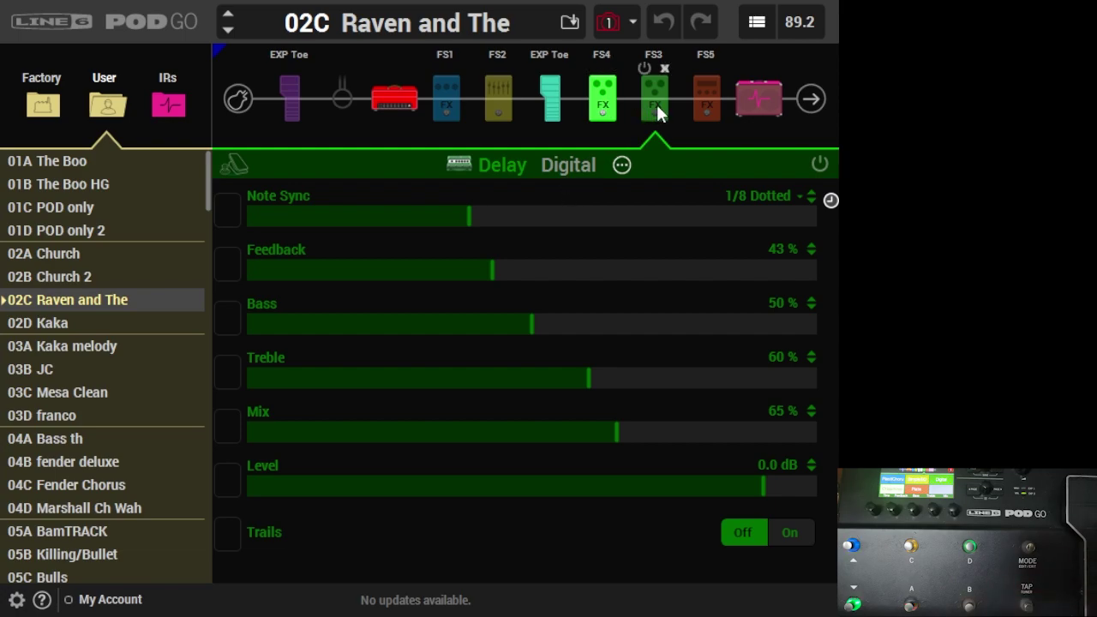
left_click(135, 320)
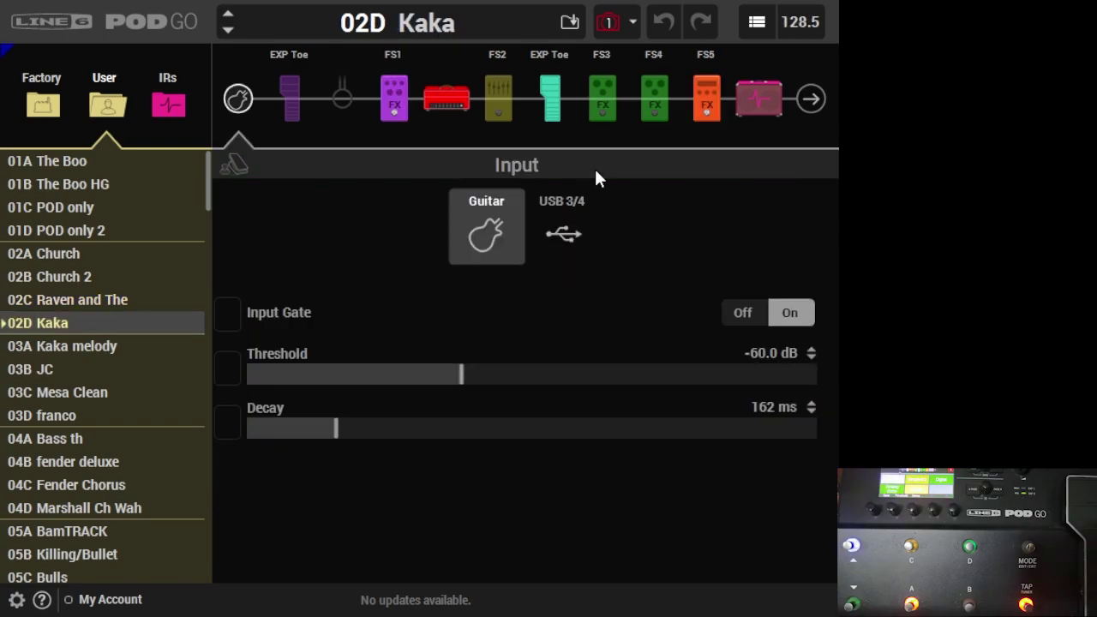
Load the user preset 03C Mesa Clean and replace its FS5 Glitz reverb with the Digital delay.
left_click(86, 397)
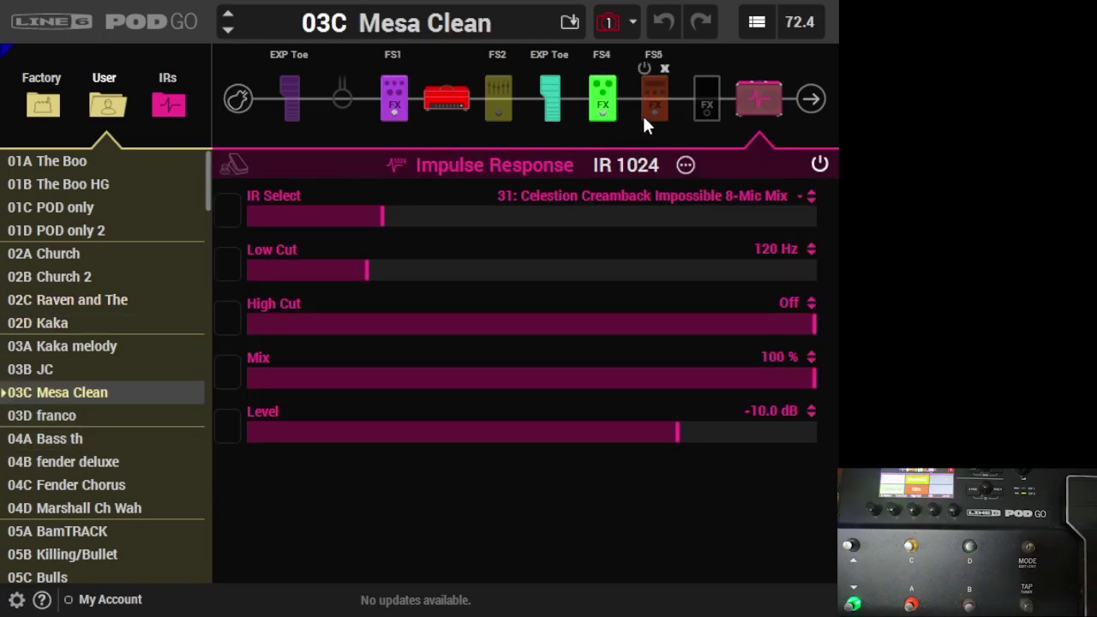
left_click(645, 121)
left_click(620, 164)
scroll(369, 446, "down", 2)
scroll(365, 439, "up", 2)
scroll(364, 439, "down", 2)
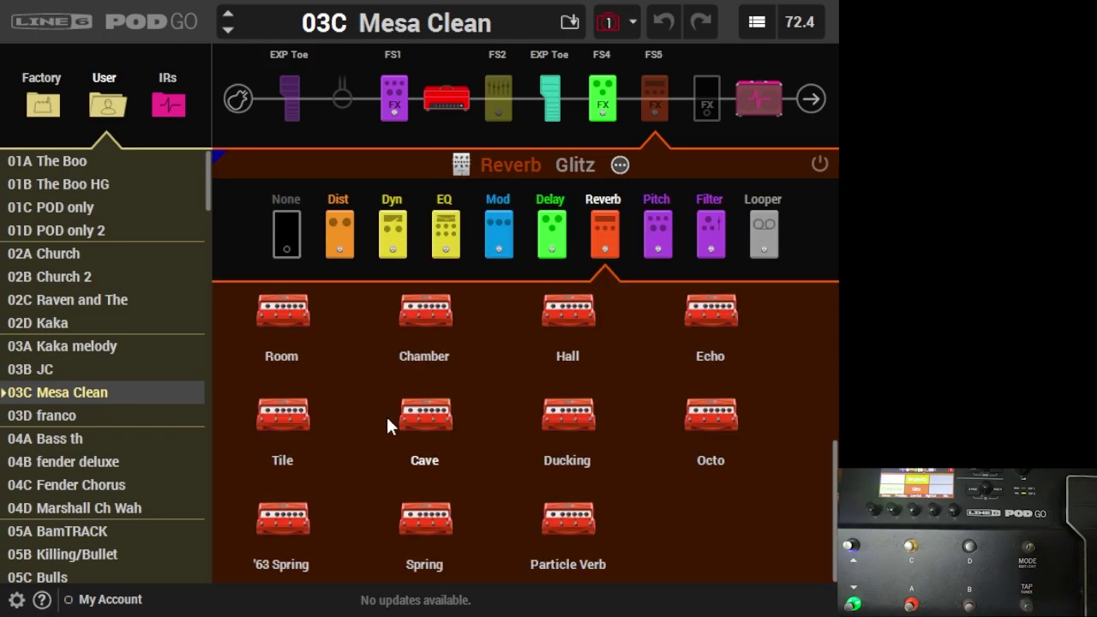
left_click(566, 230)
scroll(360, 382, "down", 10)
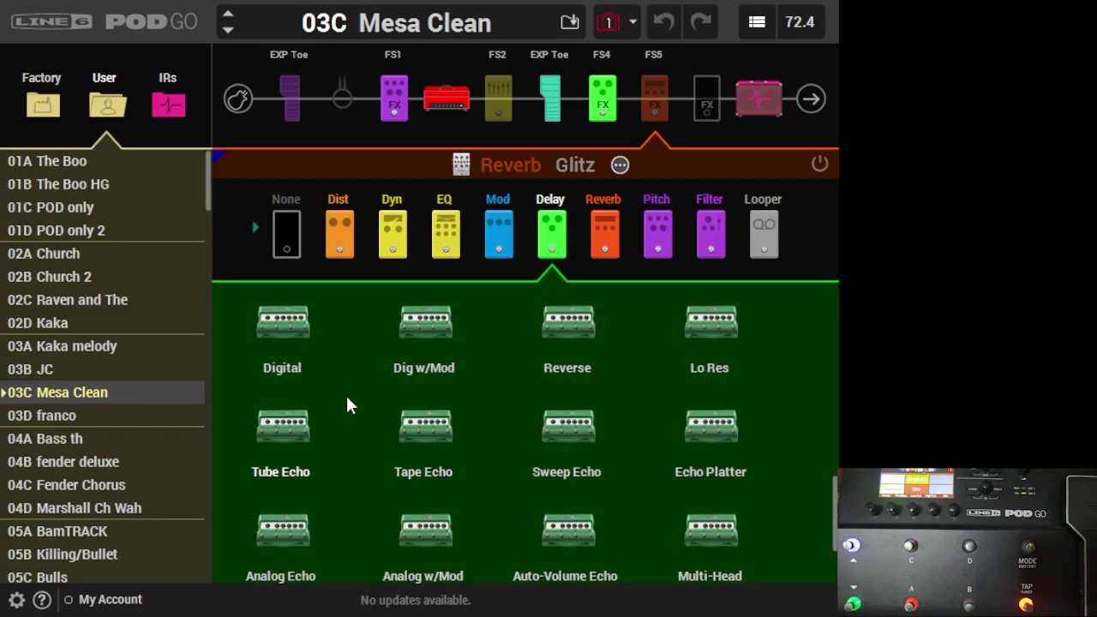
left_click(291, 349)
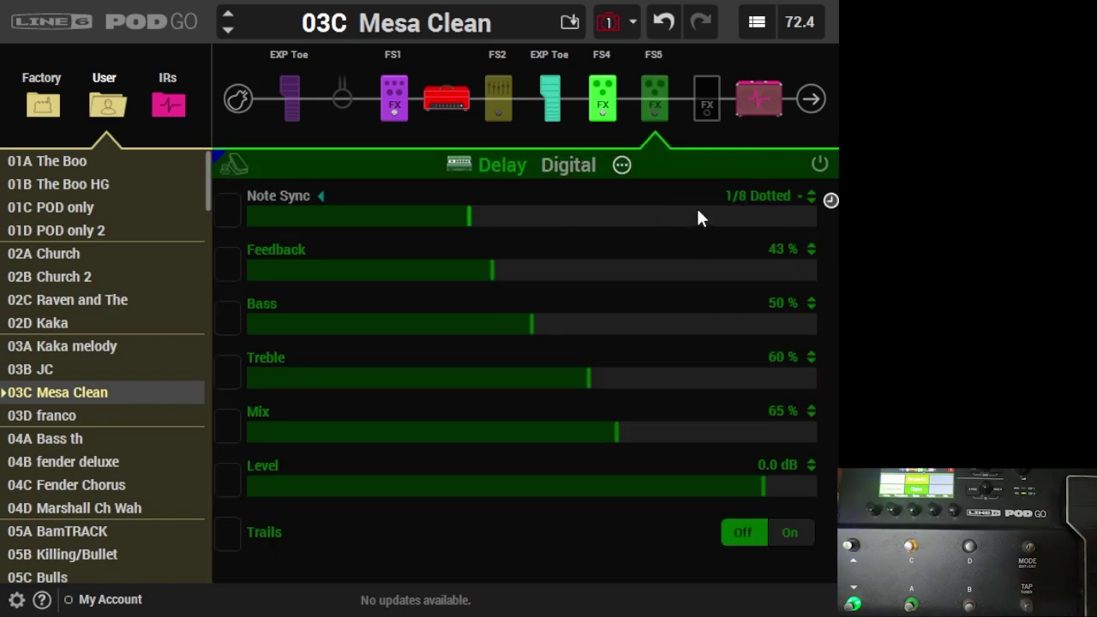
Look at the block options available for the FS5 Digital delay and dismiss them.
mouse_move(659, 124)
right_click(644, 112)
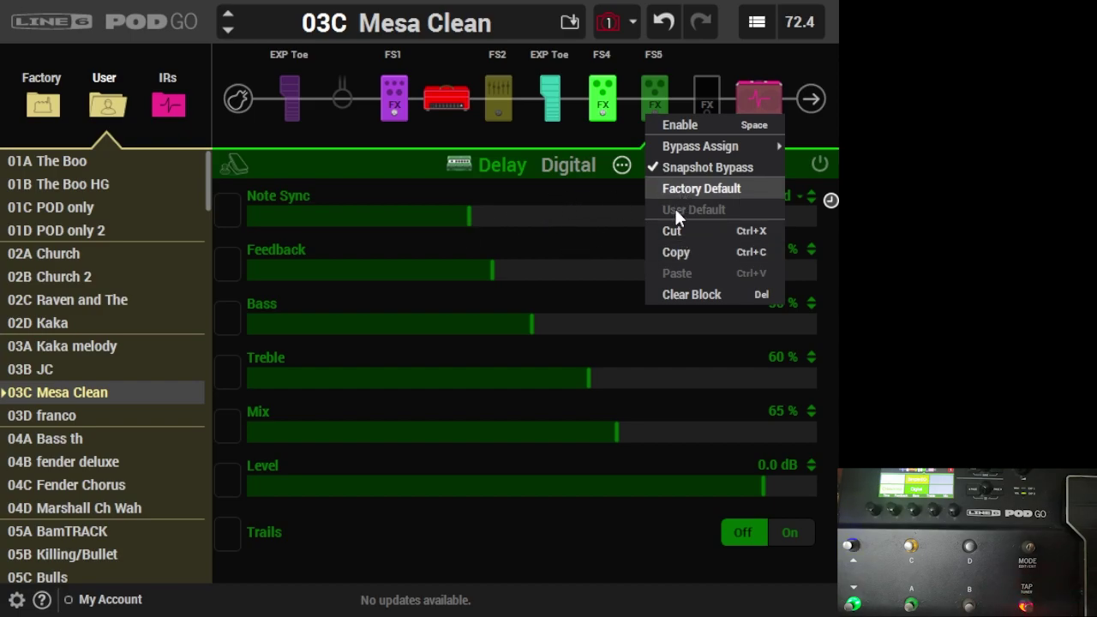
left_click(524, 184)
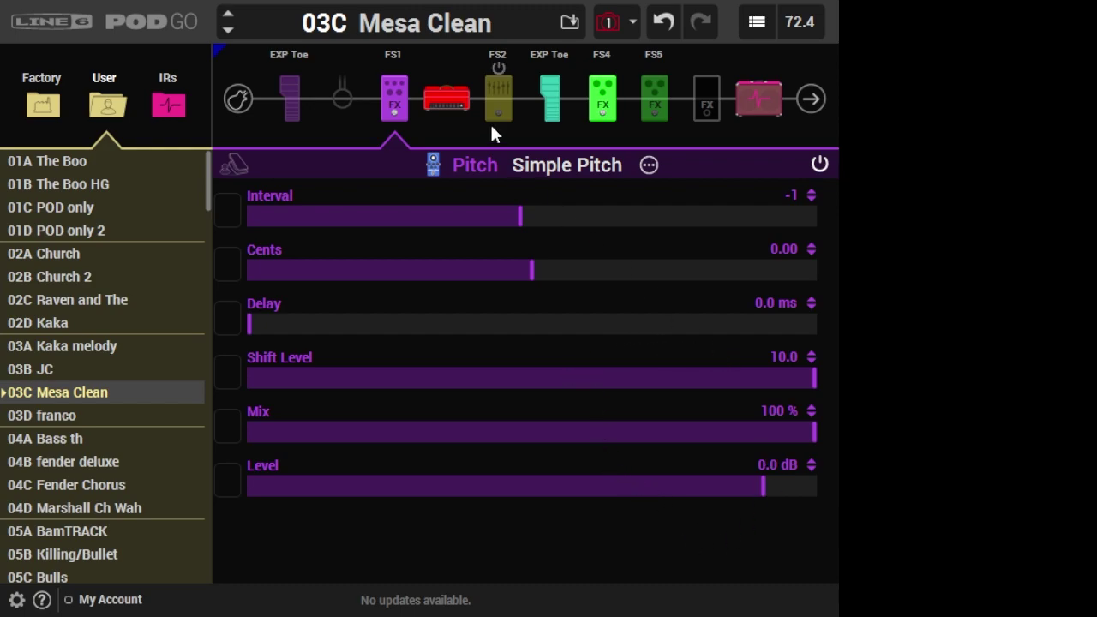
Step forward through the Mesa Clean signal chain from the Mono FX Loop to the IR 1024 block, viewing the blocks' parameters.
left_click(336, 98)
left_click(395, 108)
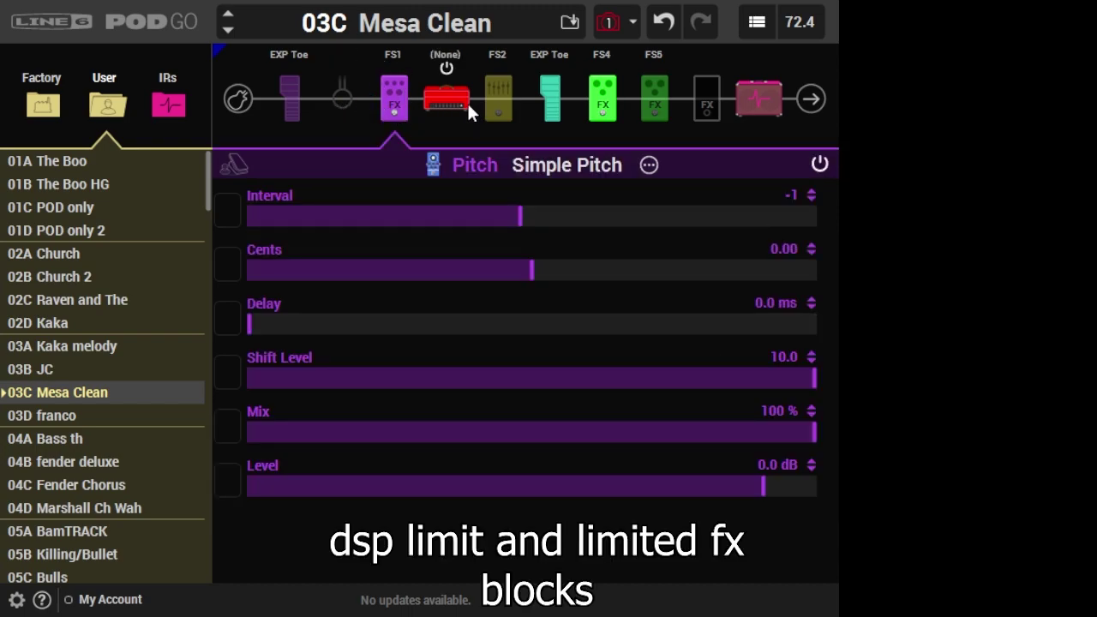
left_click(502, 104)
left_click(551, 107)
left_click(604, 101)
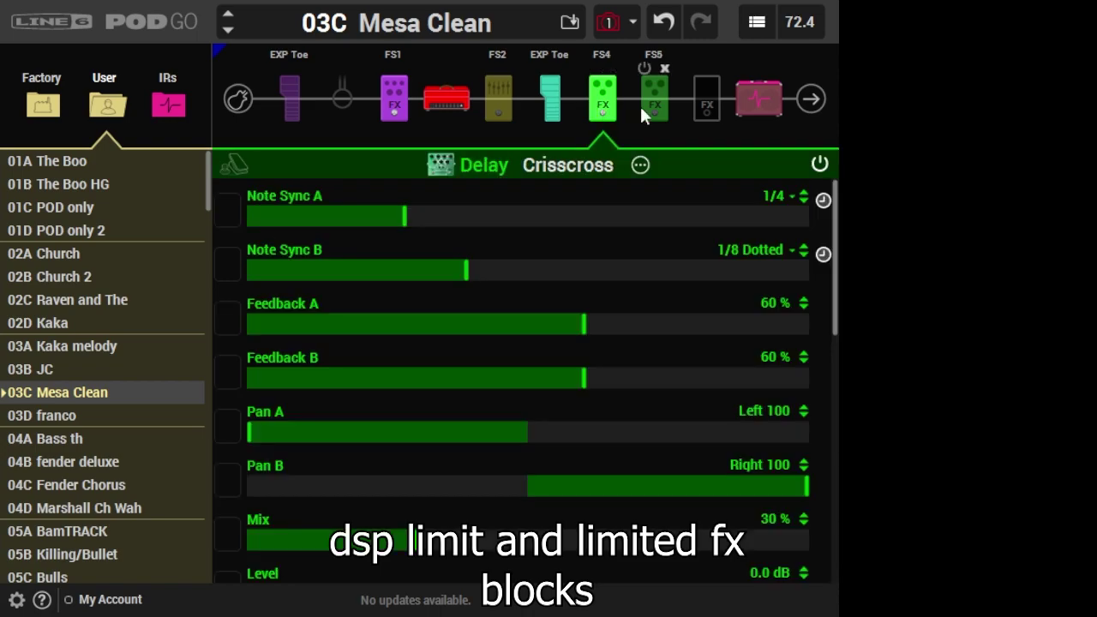
left_click(656, 101)
left_click(747, 105)
Step back through the signal chain from the FS5 Digital delay to the FS1 Simple Pitch block.
left_click(665, 99)
left_click(602, 99)
left_click(547, 105)
left_click(493, 96)
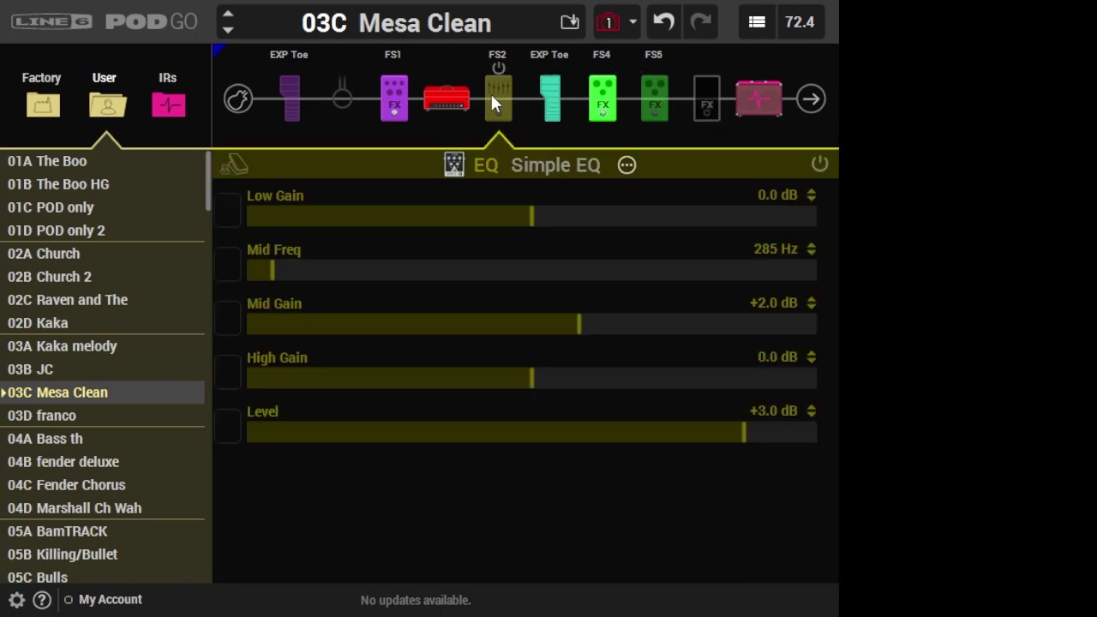
left_click(433, 104)
left_click(392, 96)
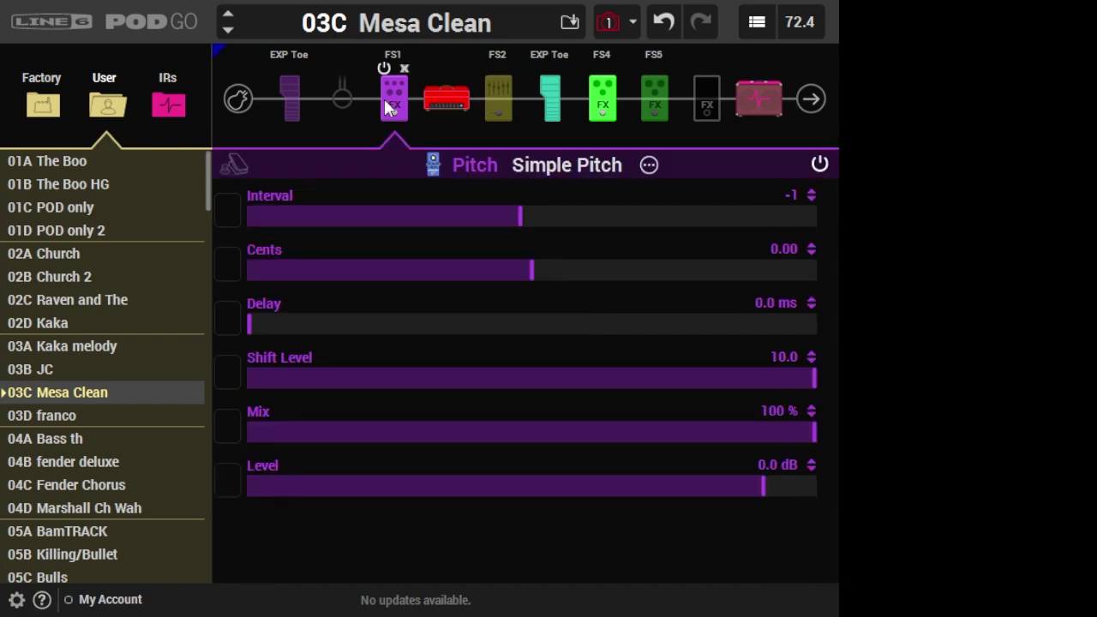
View the Mono FX Loop and UK Wah 846 blocks, and move forward along the chain to the Volume Pedal.
left_click(329, 101)
left_click(292, 98)
left_click(337, 97)
left_click(392, 98)
left_click(449, 99)
left_click(499, 98)
left_click(553, 102)
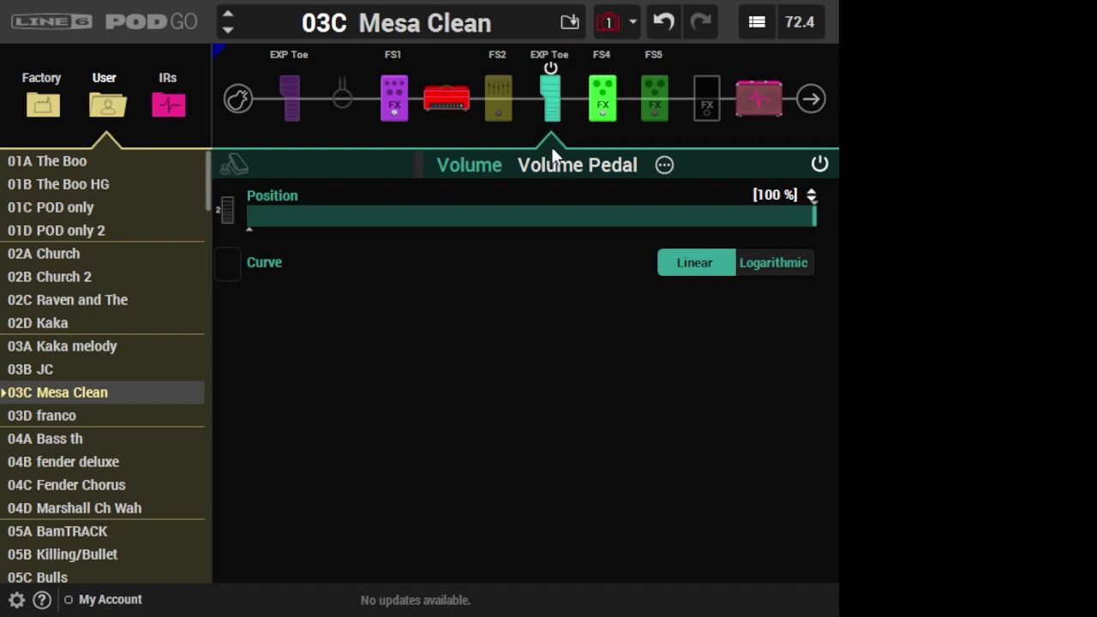
Inspect the parameters of the Simple EQ, Simple Pitch, Mono FX Loop and UK Wah 846 blocks.
left_click(492, 113)
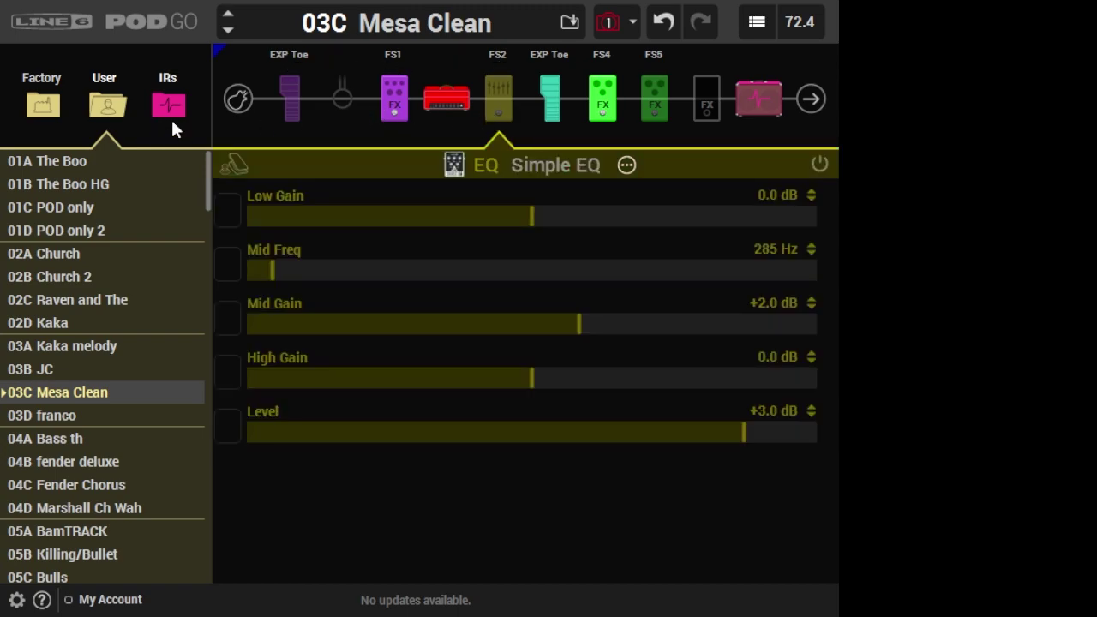
left_click(393, 114)
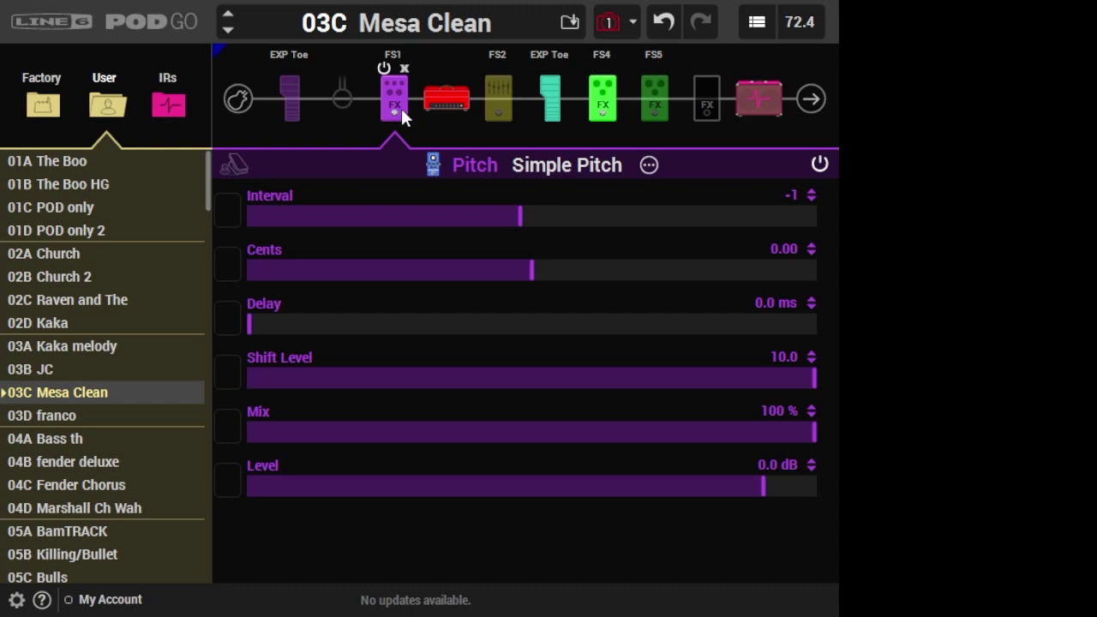
left_click(350, 98)
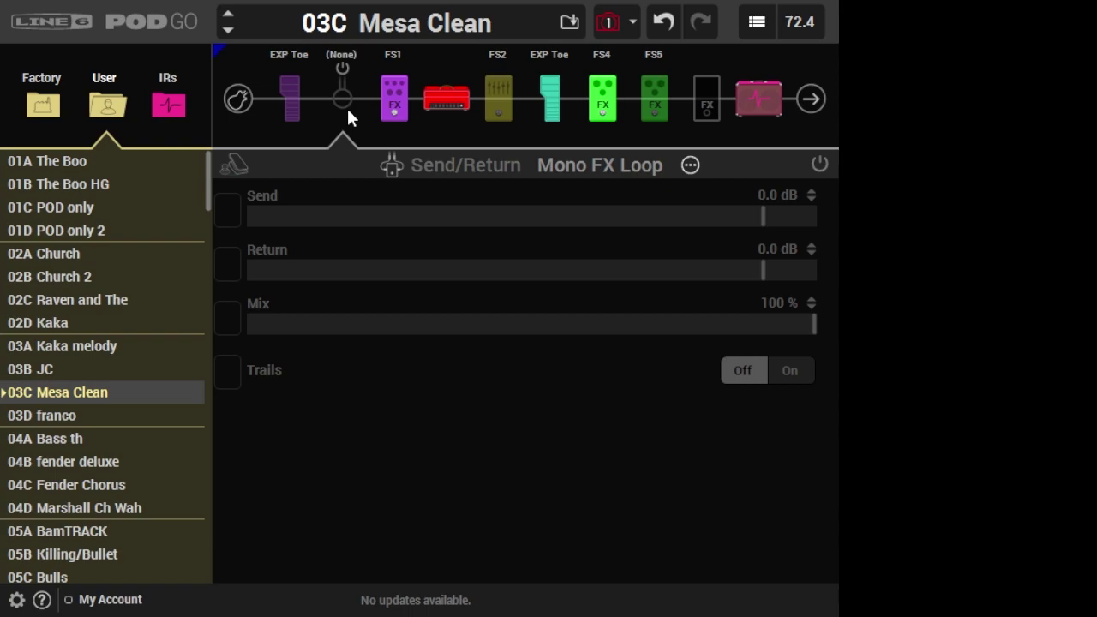
left_click(300, 108)
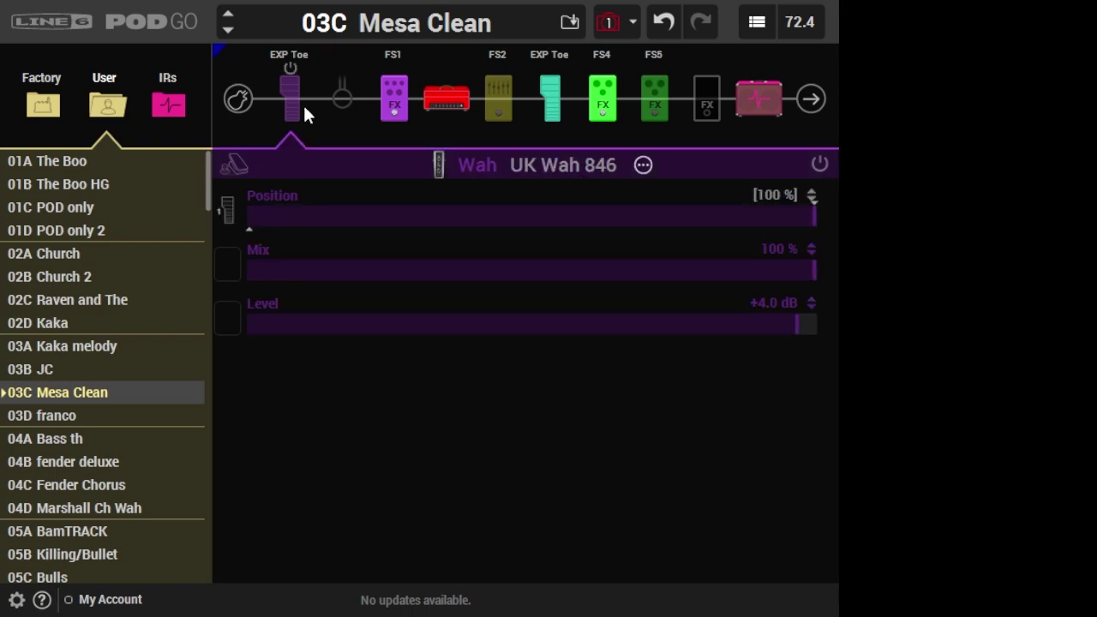
Show the models available for the fixed volume, EQ, wah and FX loop blocks, ending on the FX loop.
left_click(552, 103)
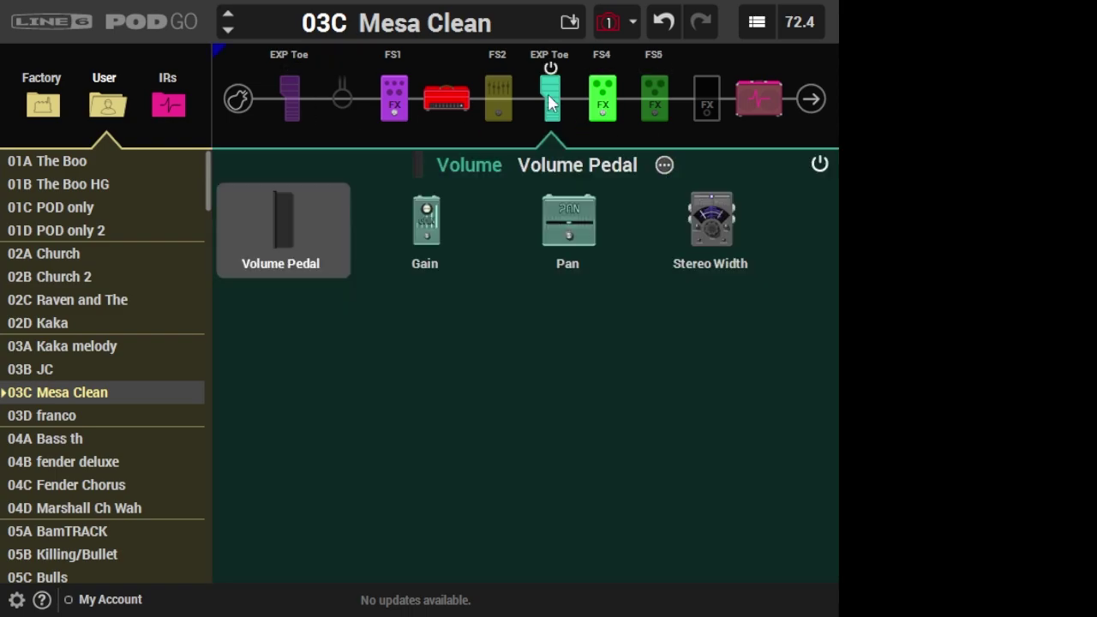
left_click(500, 101)
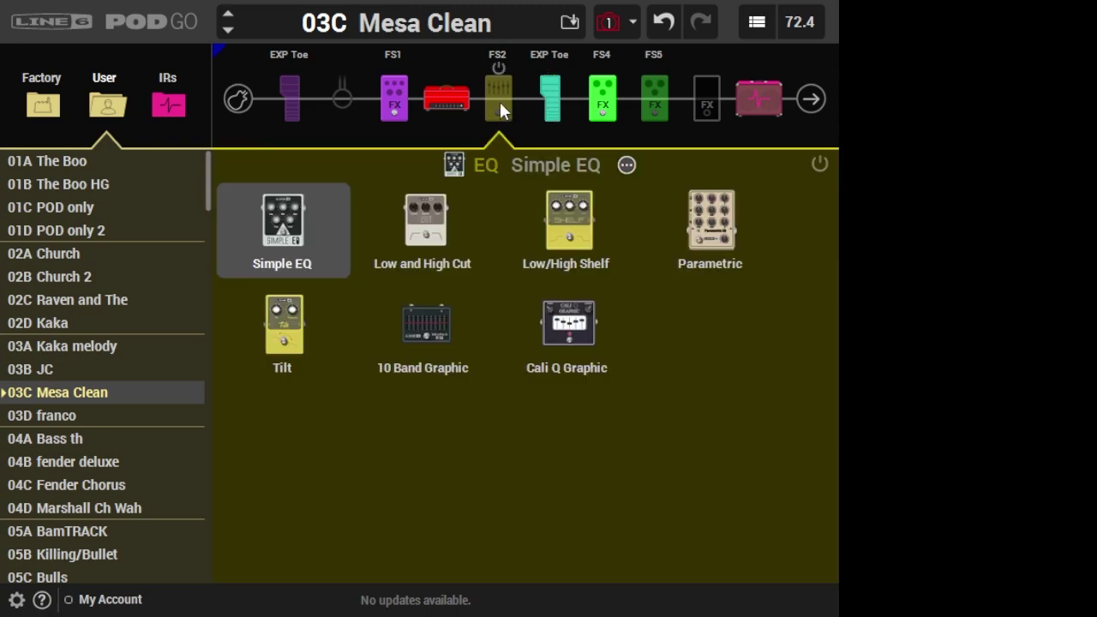
left_click(550, 106)
left_click(502, 101)
left_click(343, 98)
left_click(289, 99)
left_click(357, 101)
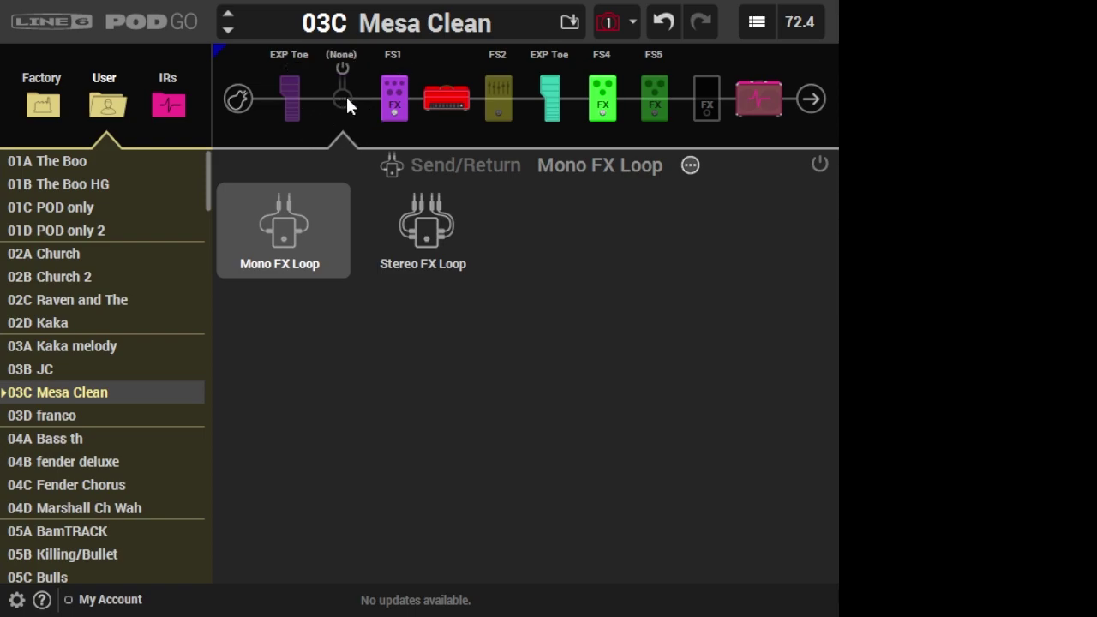
Show the models for the fixed EQ, volume and FX loop blocks in turn, finishing on the wah block.
left_click(487, 106)
left_click(550, 101)
left_click(353, 99)
left_click(509, 101)
left_click(551, 101)
left_click(343, 102)
left_click(293, 103)
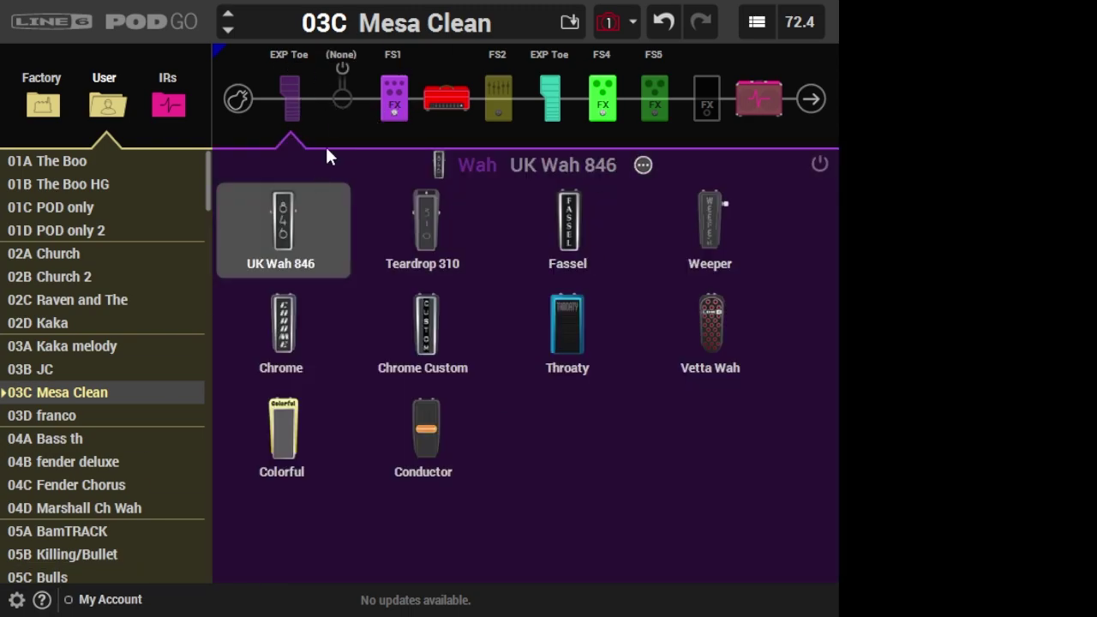
Alternate between the Mono FX Loop and UK Wah 846 blocks, and view the Volume Pedal and Simple EQ blocks.
left_click(335, 106)
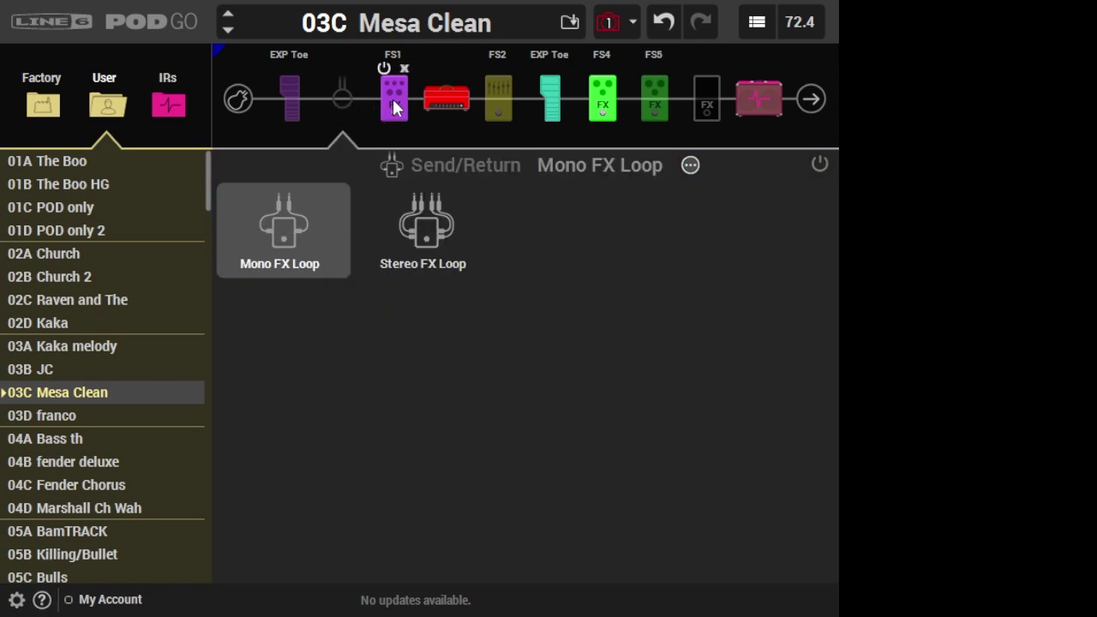
left_click(292, 101)
left_click(348, 96)
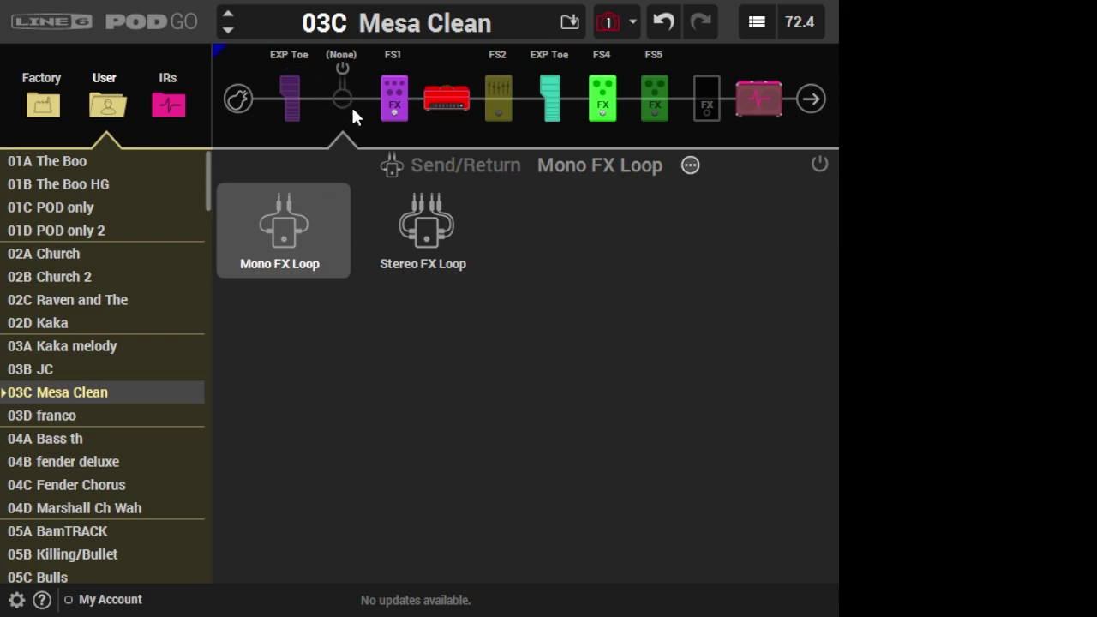
left_click(293, 104)
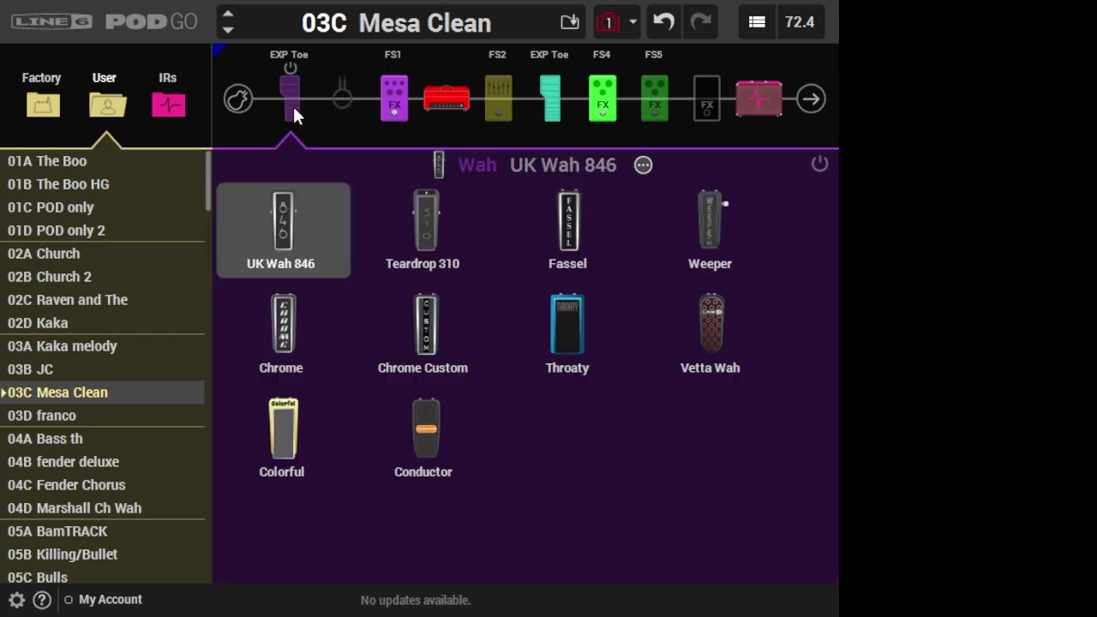
left_click(559, 120)
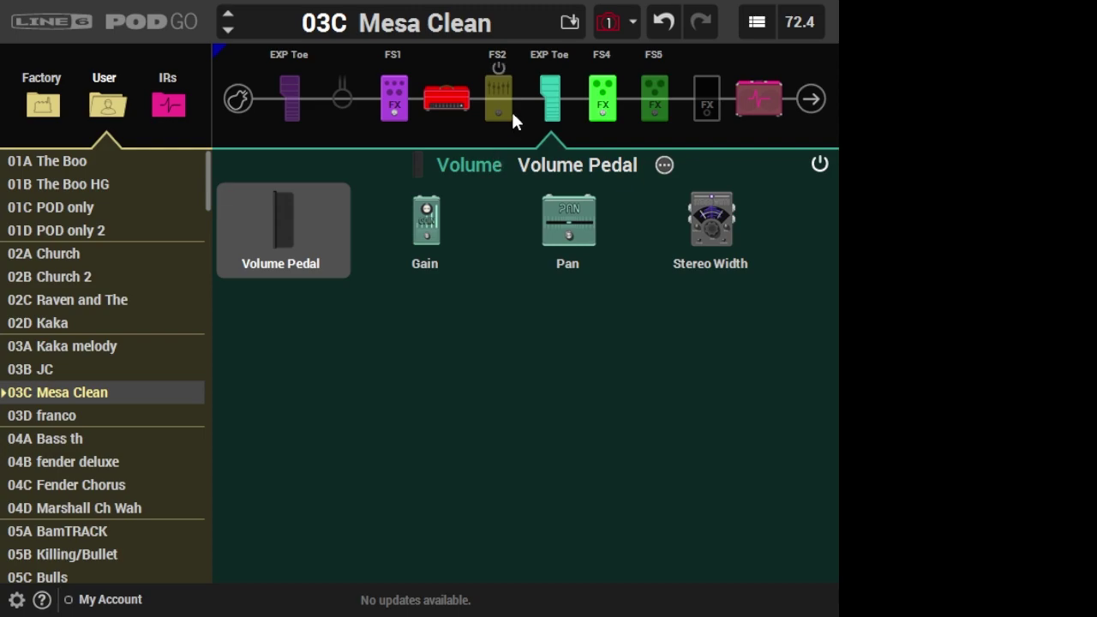
left_click(513, 114)
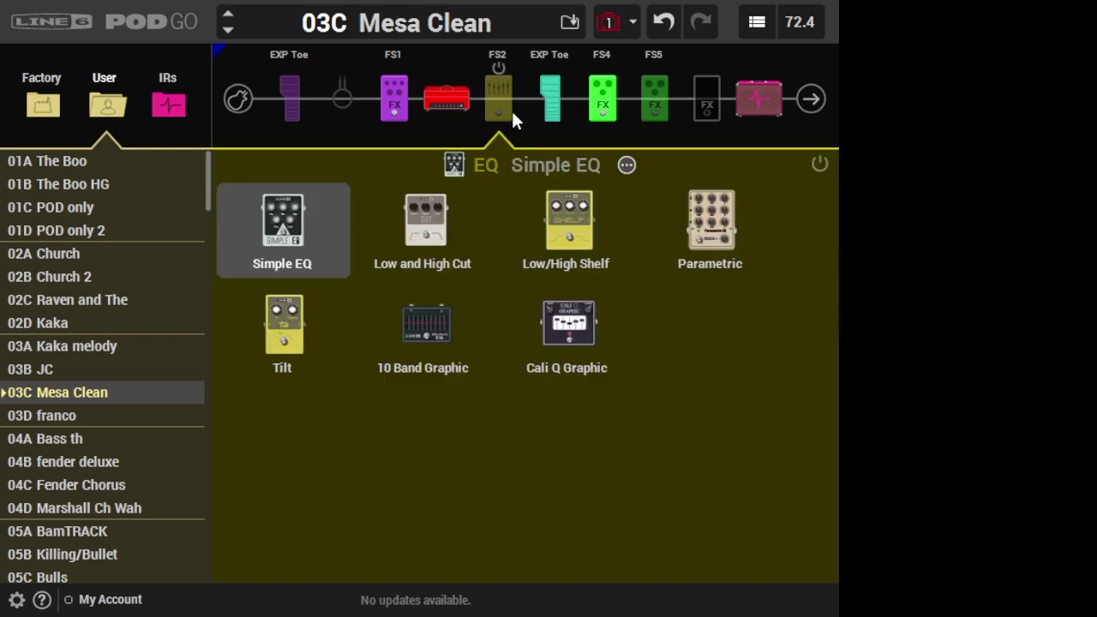
Compare the amp block with the impulse response block, ending on the Cali IV Rhythm 1 amp models.
left_click(448, 101)
left_click(761, 105)
left_click(433, 103)
left_click(751, 108)
left_click(443, 111)
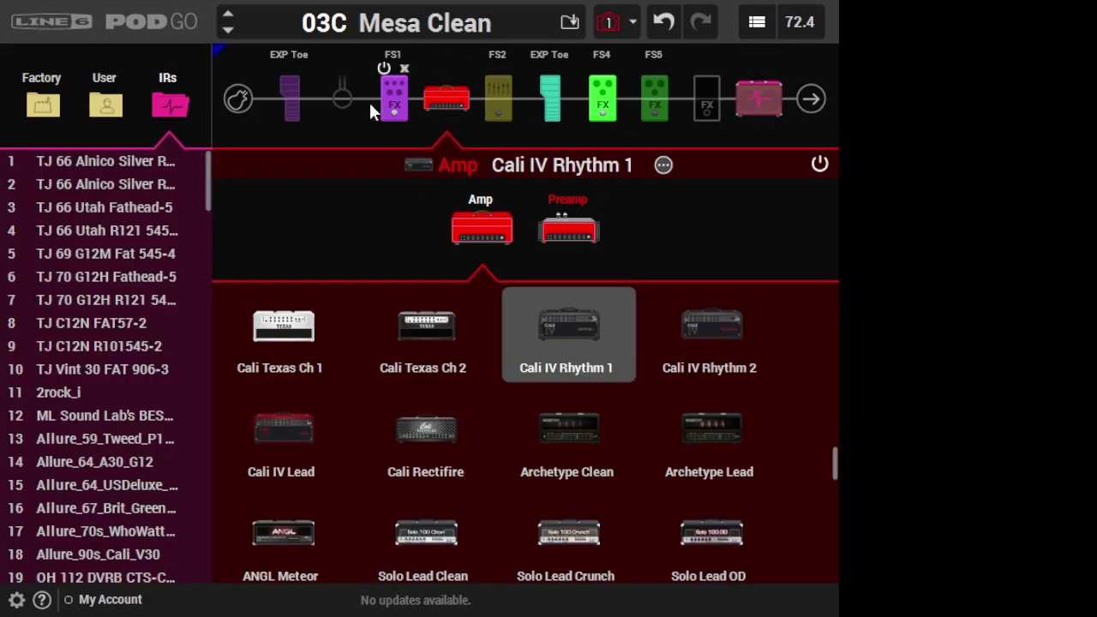
Review the fixed blocks from the FX loop through EQ, volume and amp, ending on the IR 1024 block.
left_click(350, 101)
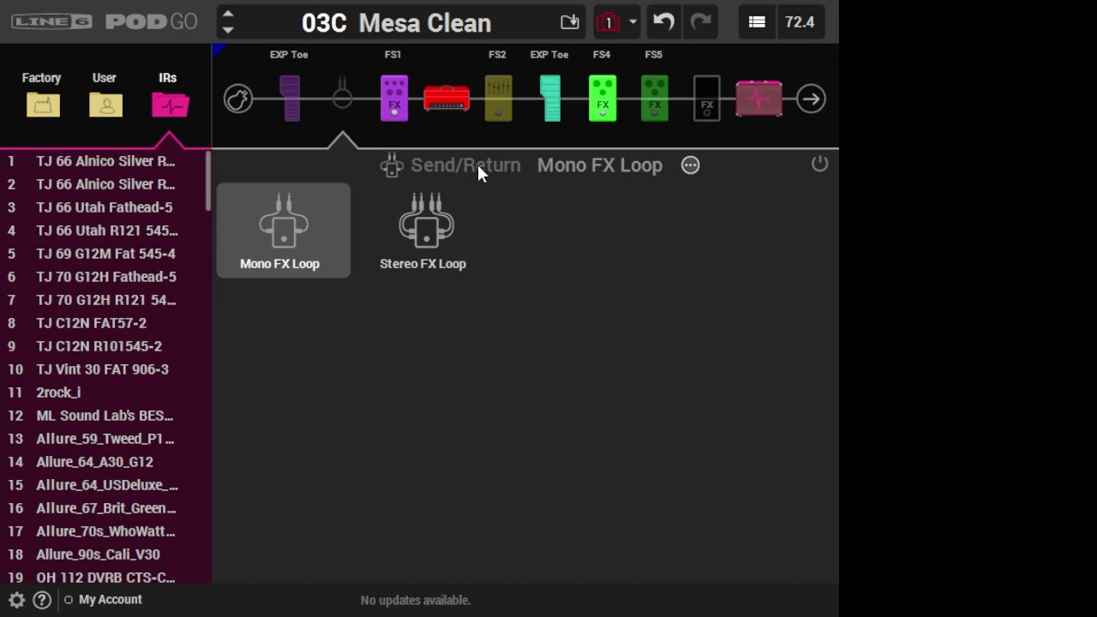
left_click(497, 109)
left_click(549, 107)
left_click(497, 102)
left_click(342, 102)
left_click(446, 100)
left_click(763, 100)
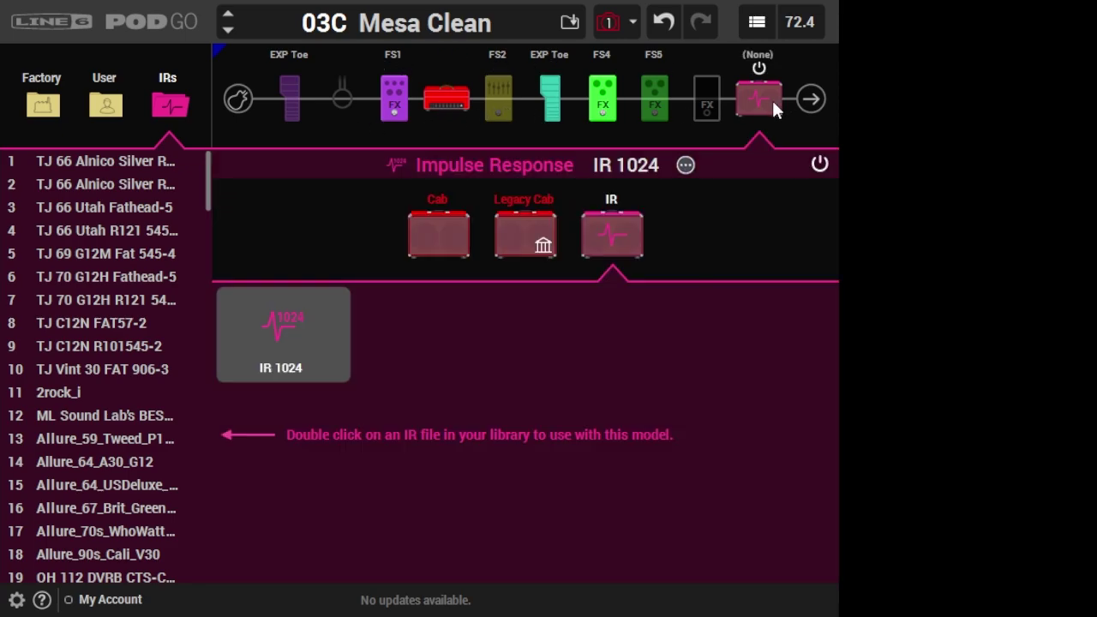
Switch between the empty FX block and the neighbouring impulse response block at the end of the chain.
left_click(722, 108)
left_click(768, 104)
left_click(721, 108)
left_click(752, 106)
View the amp, Simple EQ and Volume Pedal blocks again, and go back through the Mono FX Loop to the UK Wah 846.
left_click(496, 116)
left_click(448, 112)
left_click(493, 118)
left_click(558, 106)
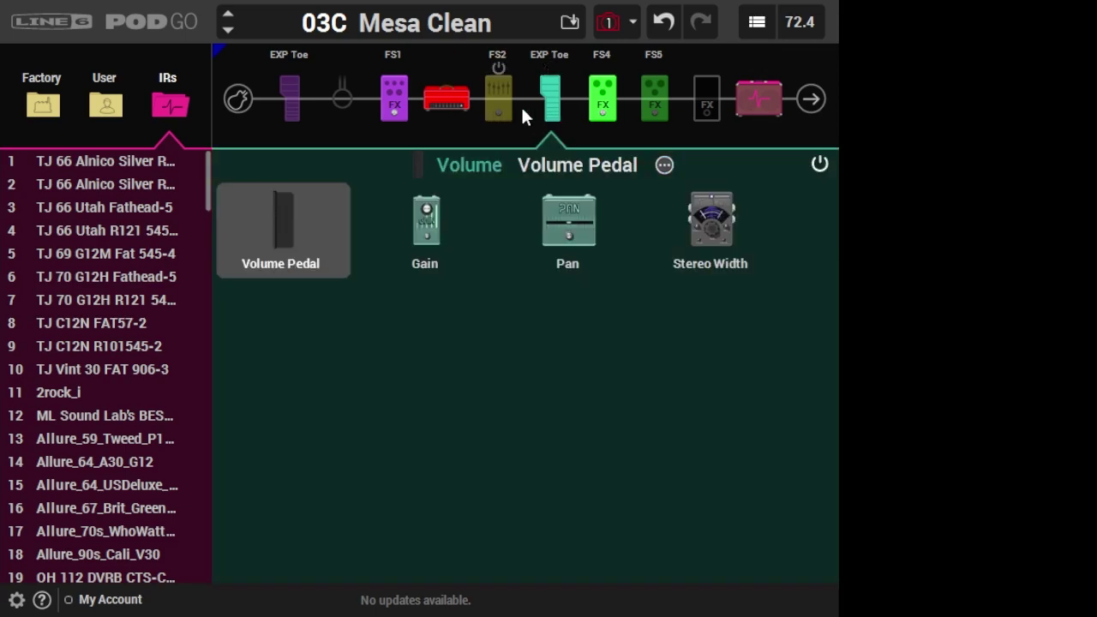
left_click(503, 103)
left_click(556, 113)
left_click(498, 104)
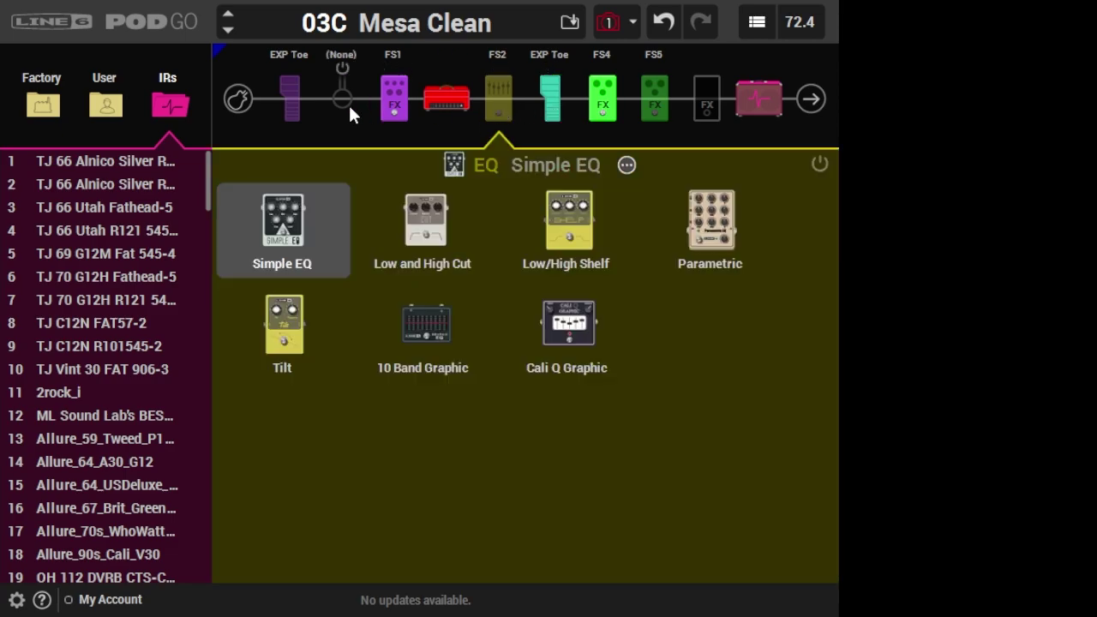
left_click(349, 108)
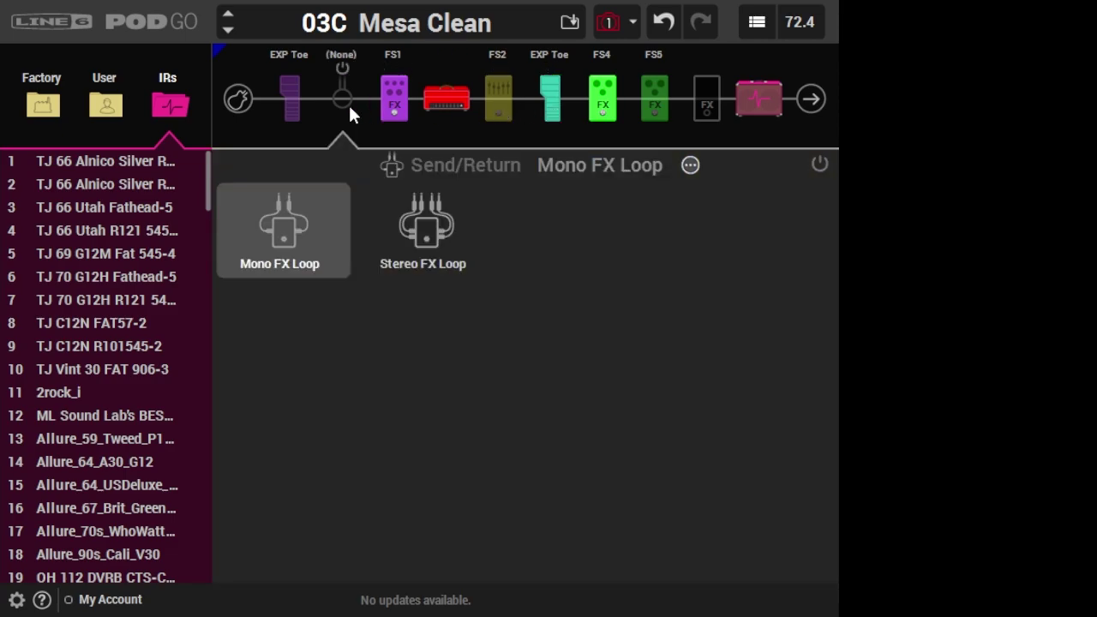
left_click(299, 94)
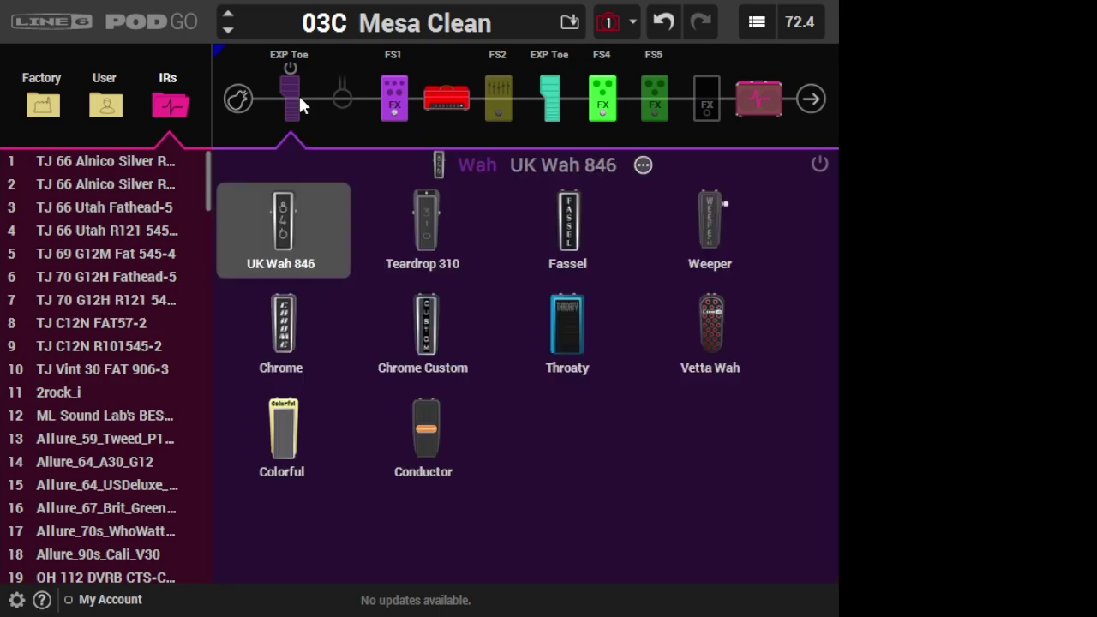